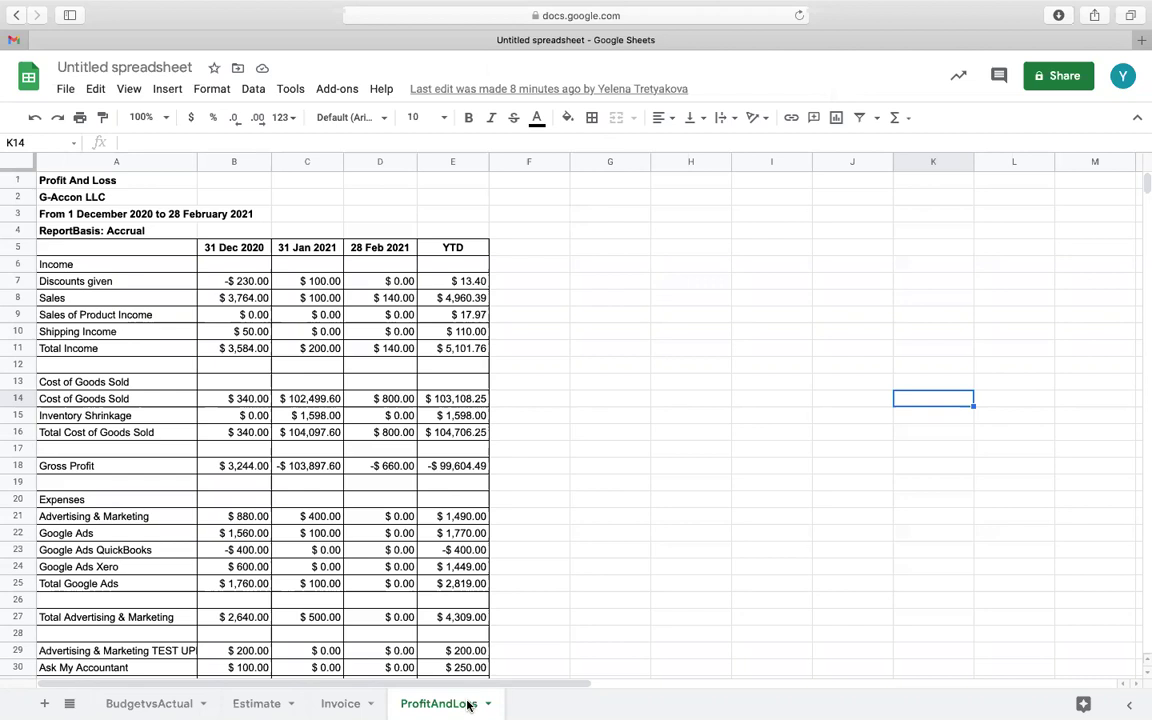
Browse the BudgetvsActual, Invoice, Estimate and ProfitAndLoss sheets
click(190, 703)
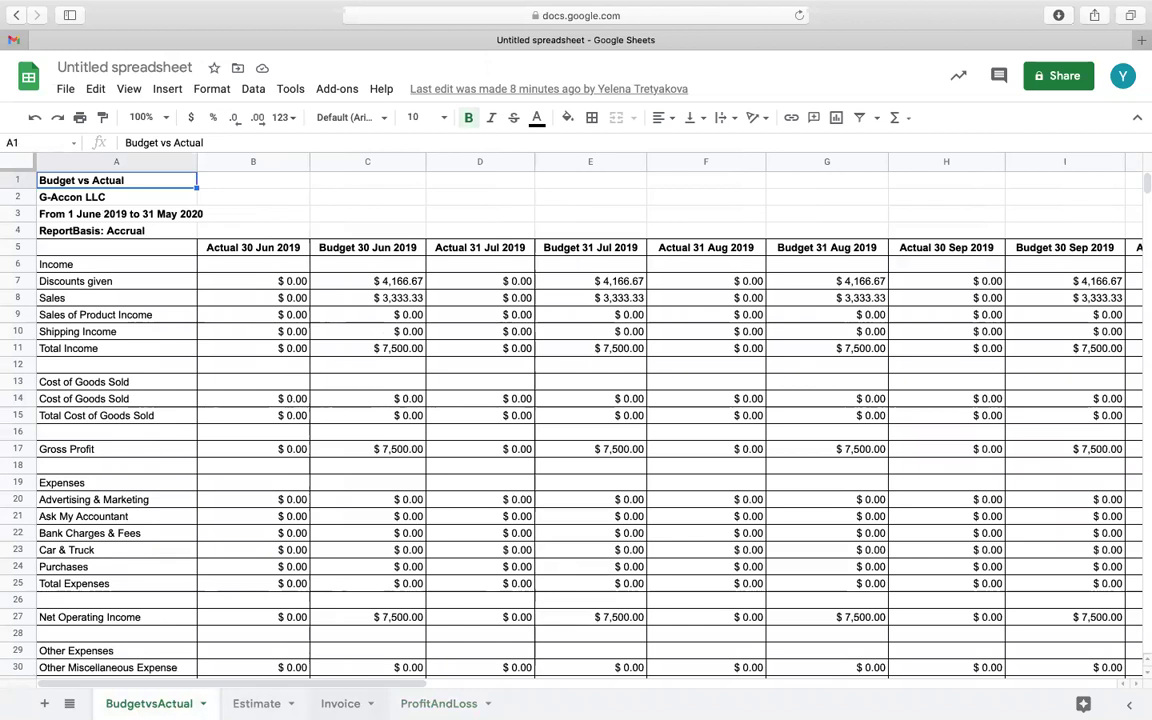
click(340, 703)
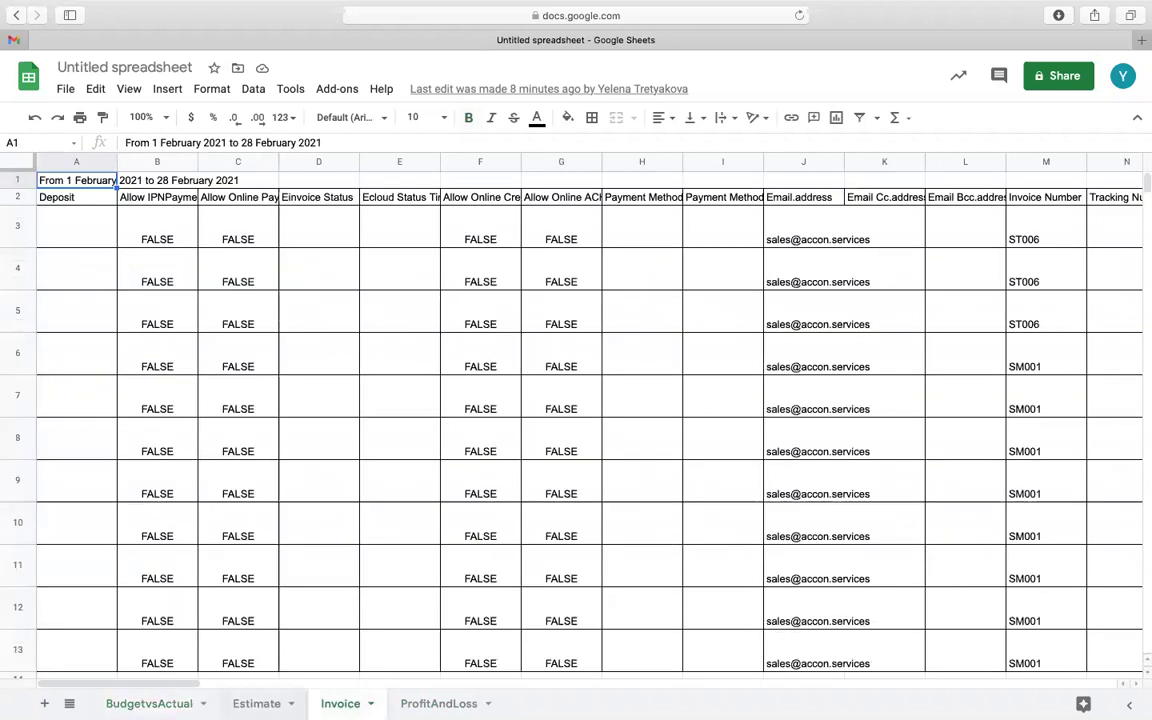
key(alt+Up)
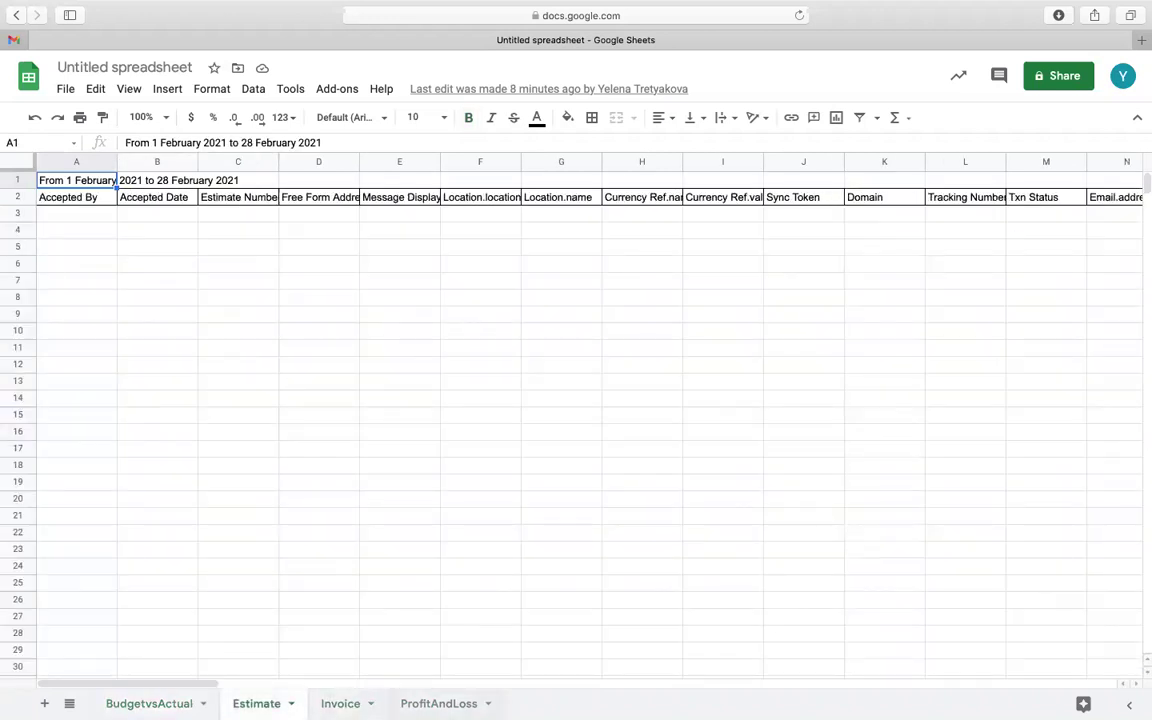
key(alt+Down)
key(alt+Down)
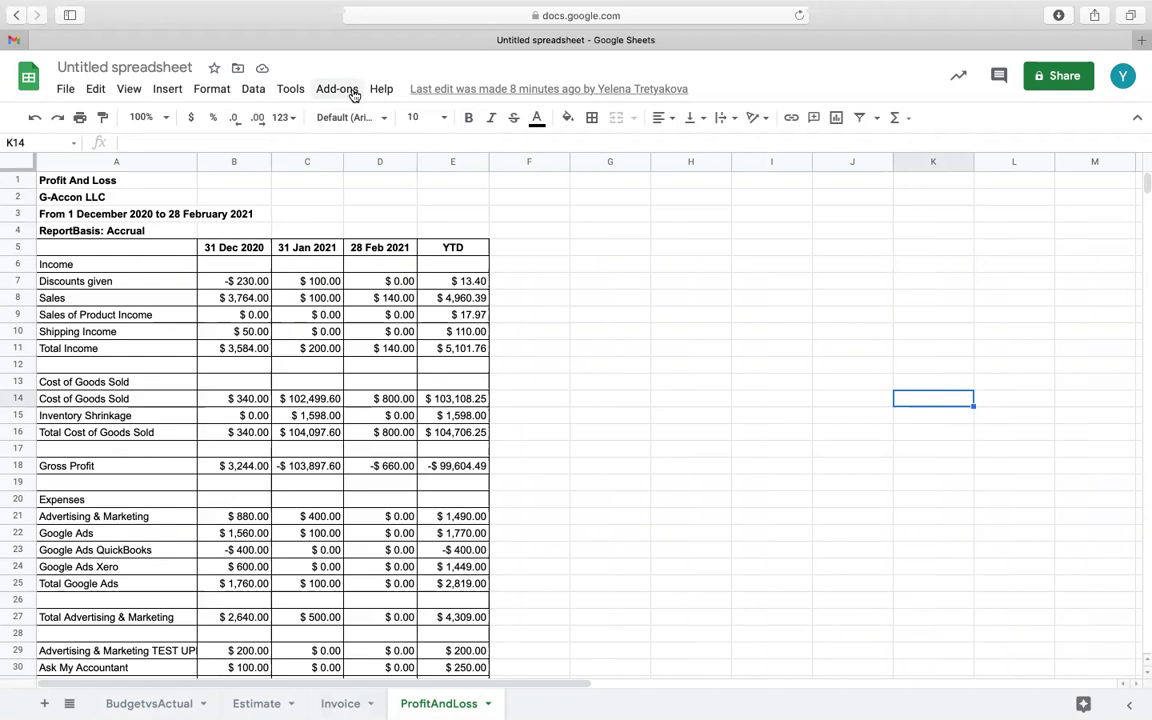
Start a new workflow via Add-ons > G-Accon for QuickBooks > Automation > Create Workflow
click(337, 89)
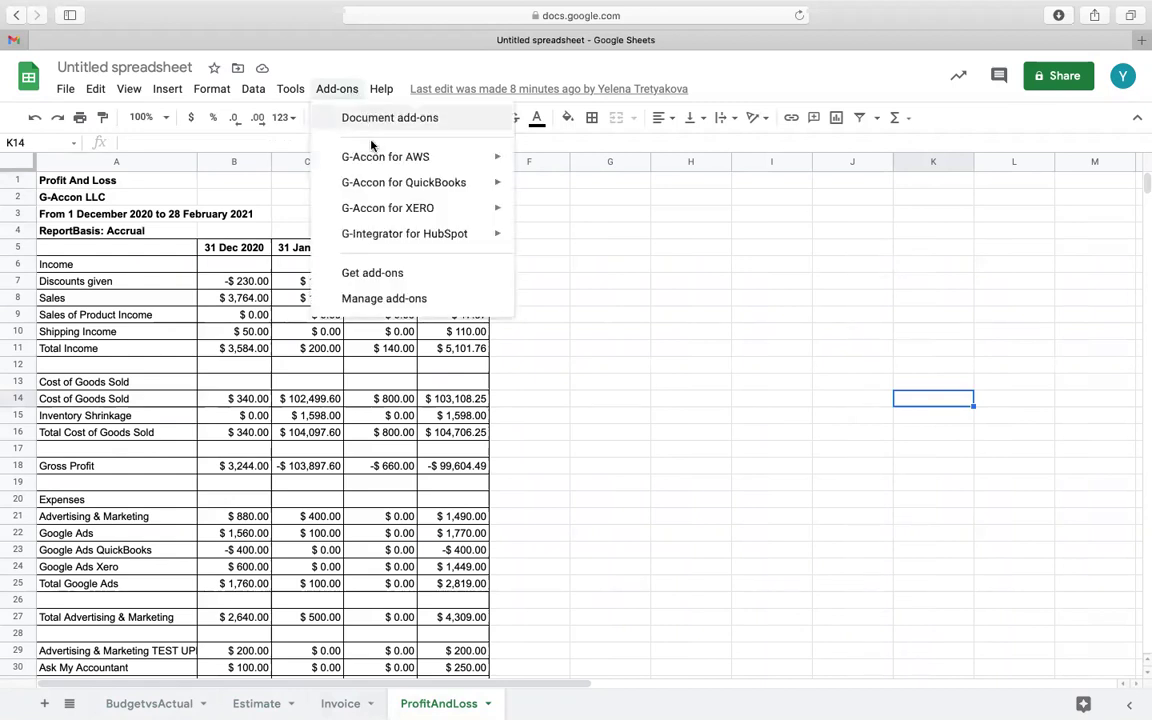
mouse_move(388, 184)
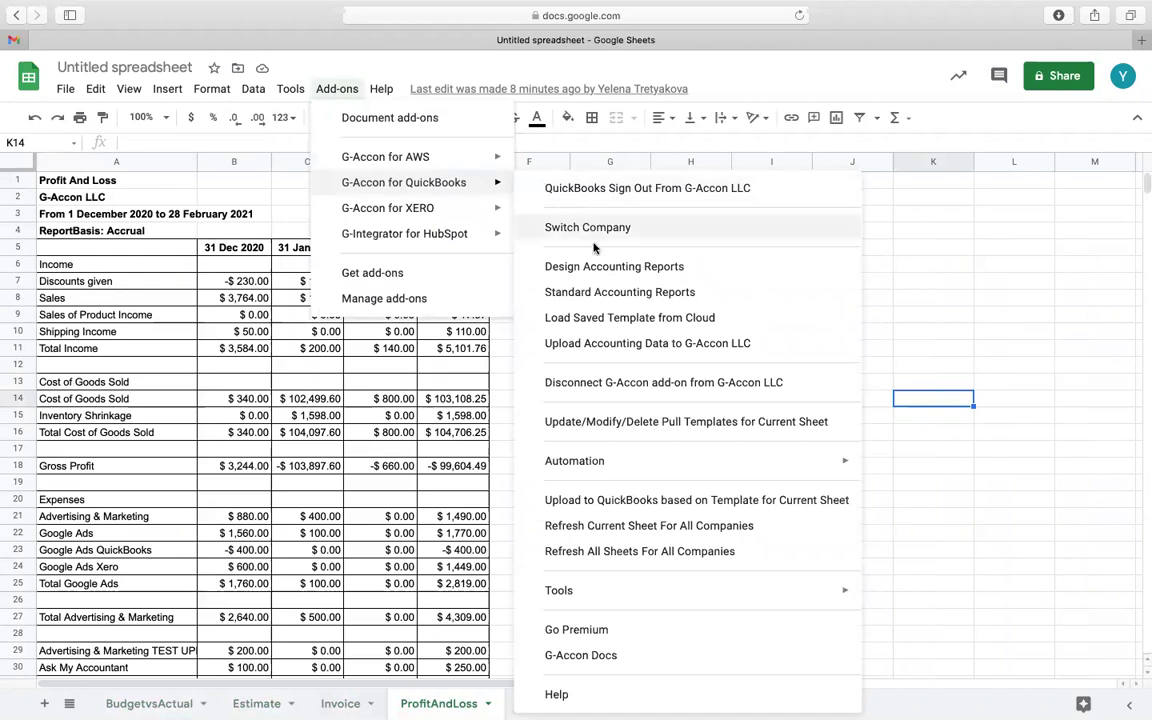
mouse_move(628, 466)
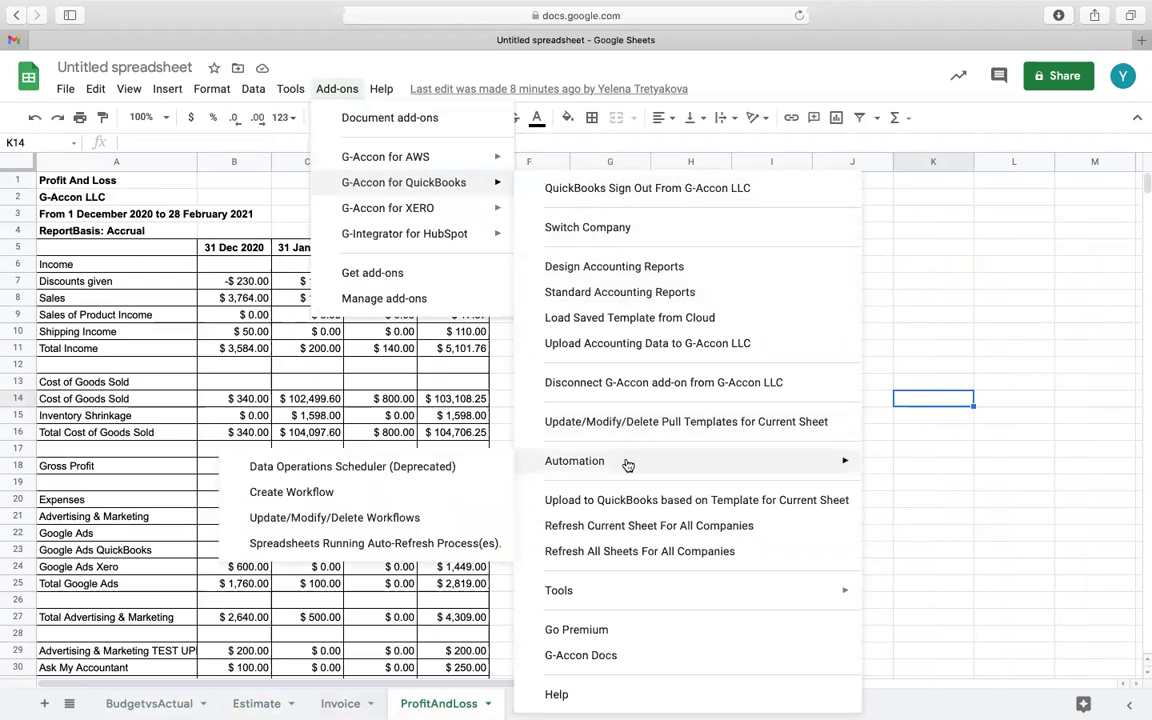
click(386, 494)
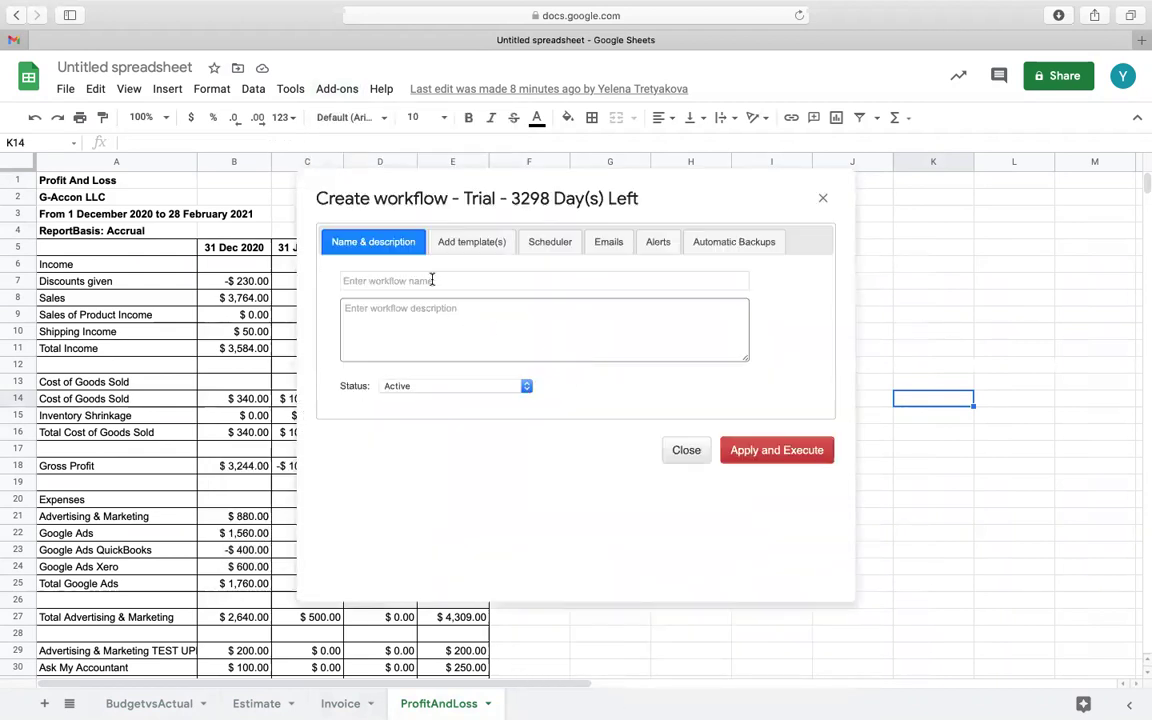
Name the workflow 'downloads' and paste 'downloads' as its description
click(432, 281)
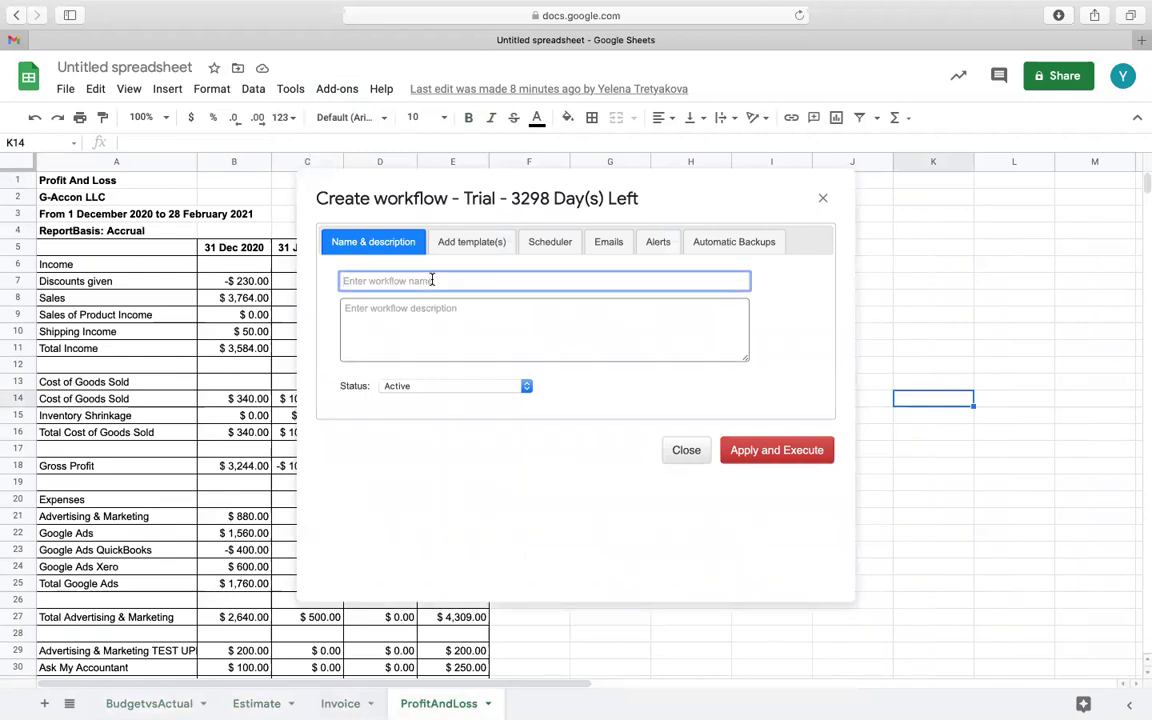
text(downloads)
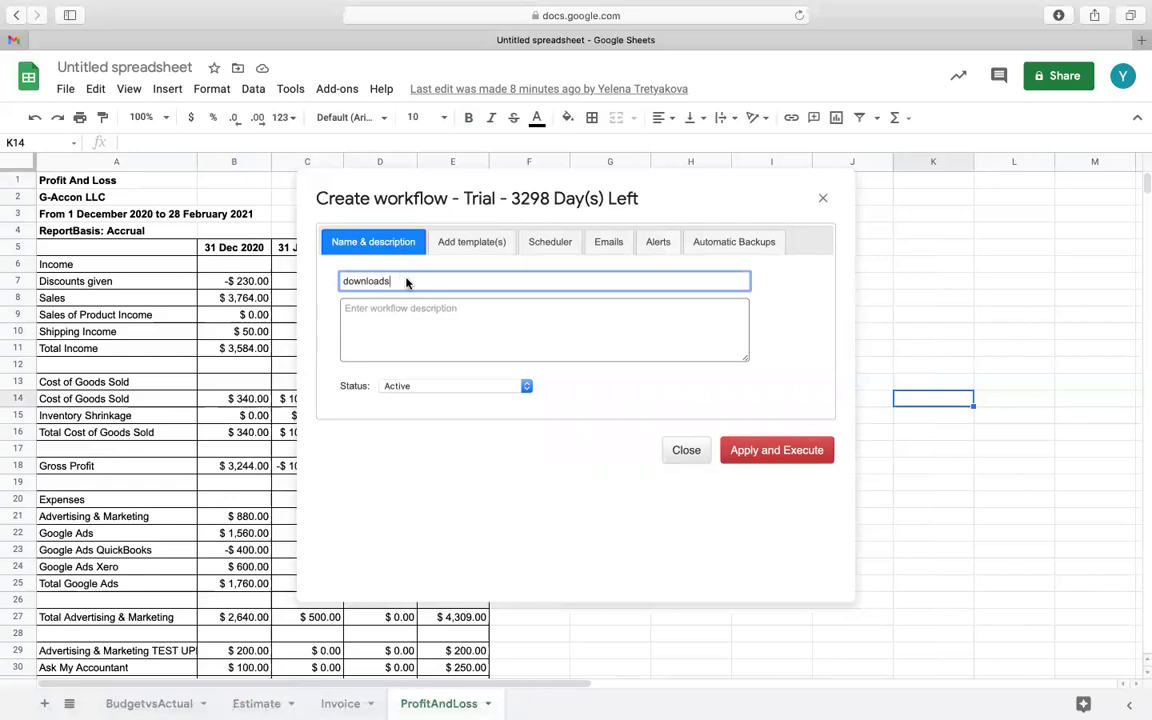
double_click(406, 283)
key(super+c)
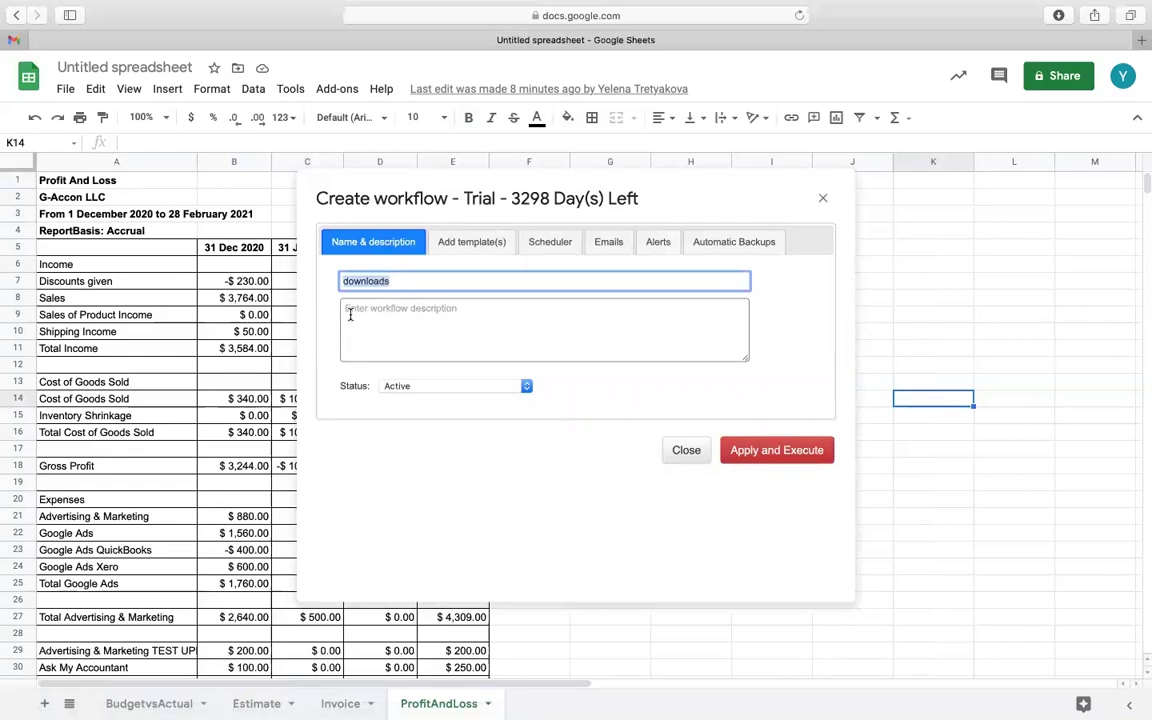
click(350, 315)
key(super+v)
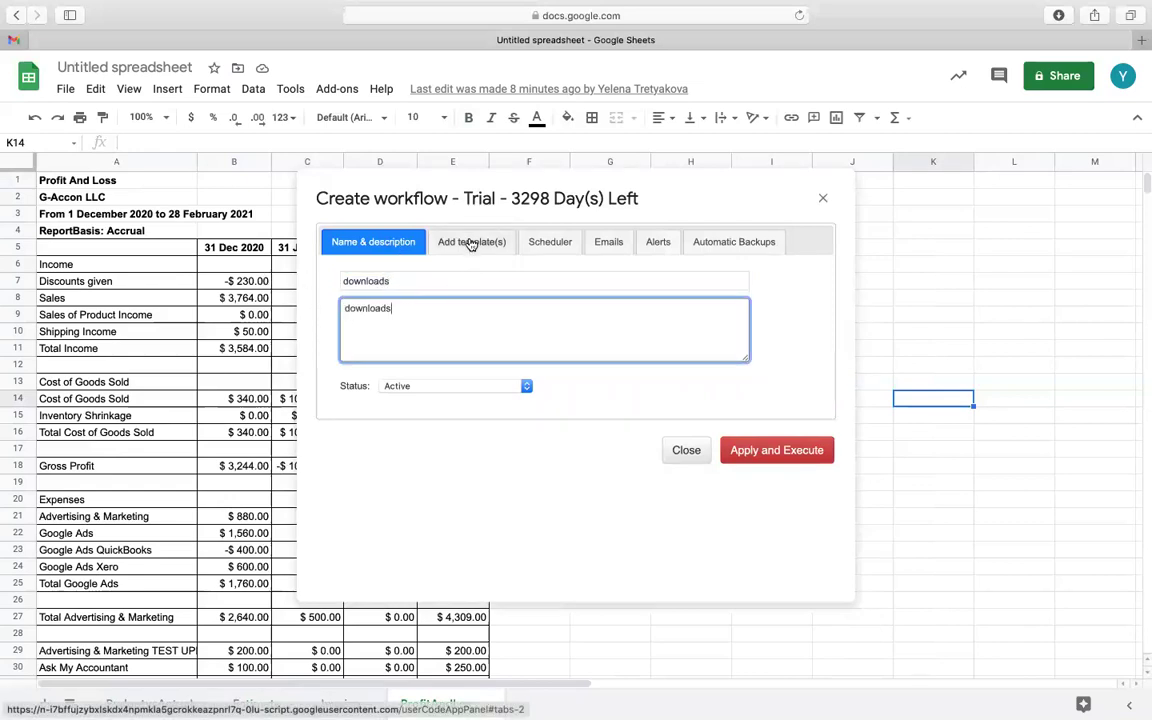
Add the ProfitAndLoss and BudgetvsActual report templates to the workflow's selected templates
click(470, 242)
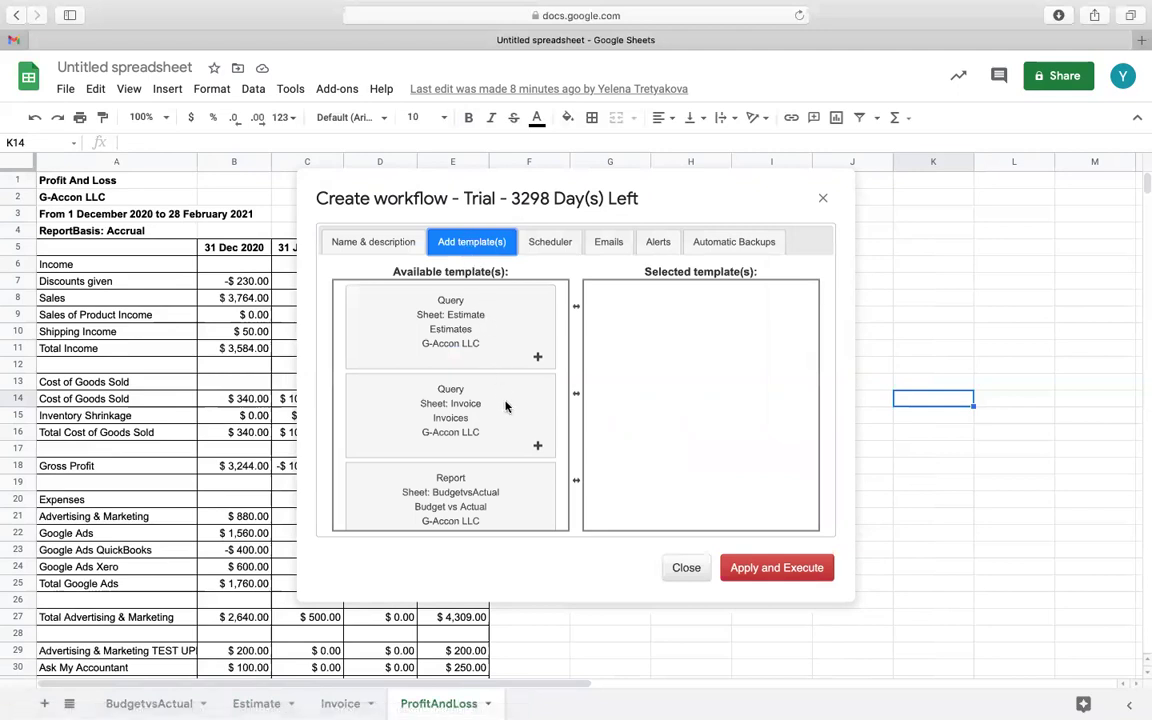
scroll(507, 440, down, 1)
scroll(507, 443, down, 5)
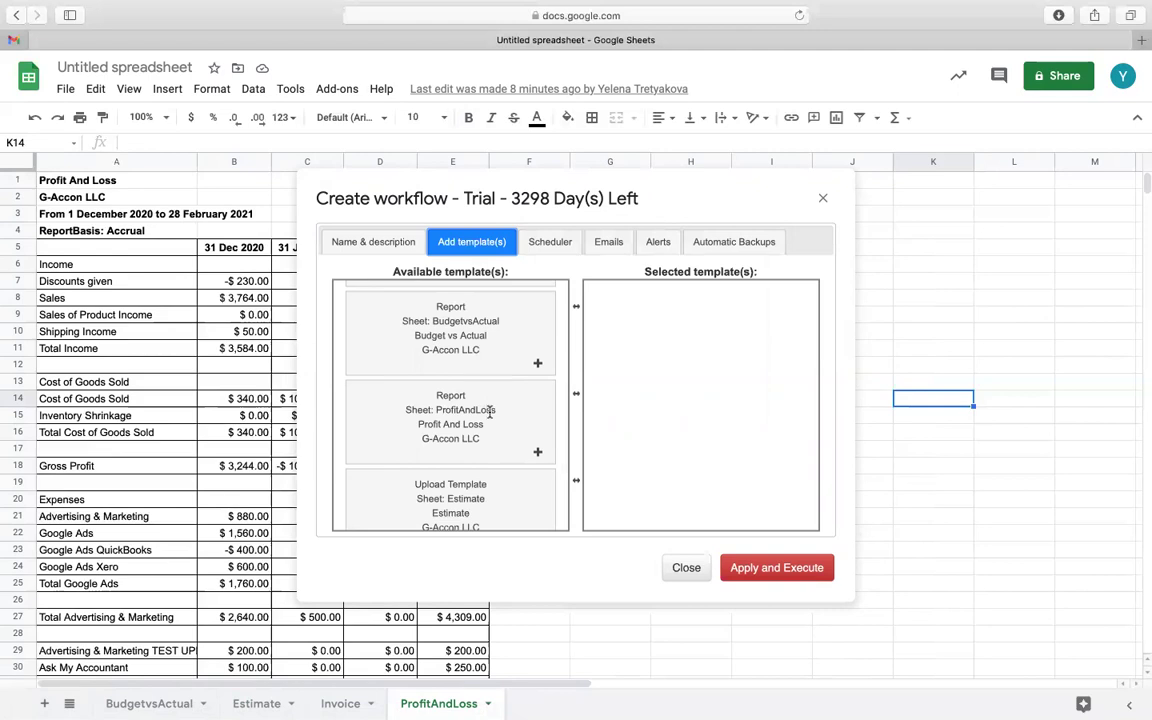
drag(483, 407, 632, 305)
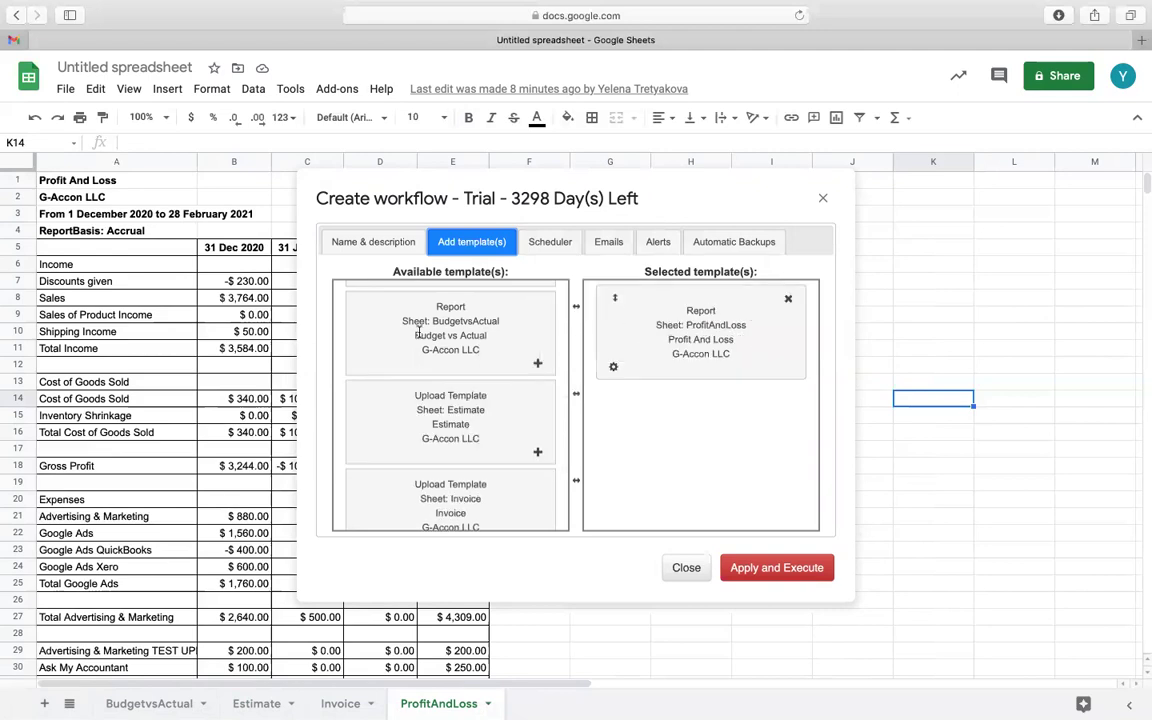
drag(380, 298, 664, 411)
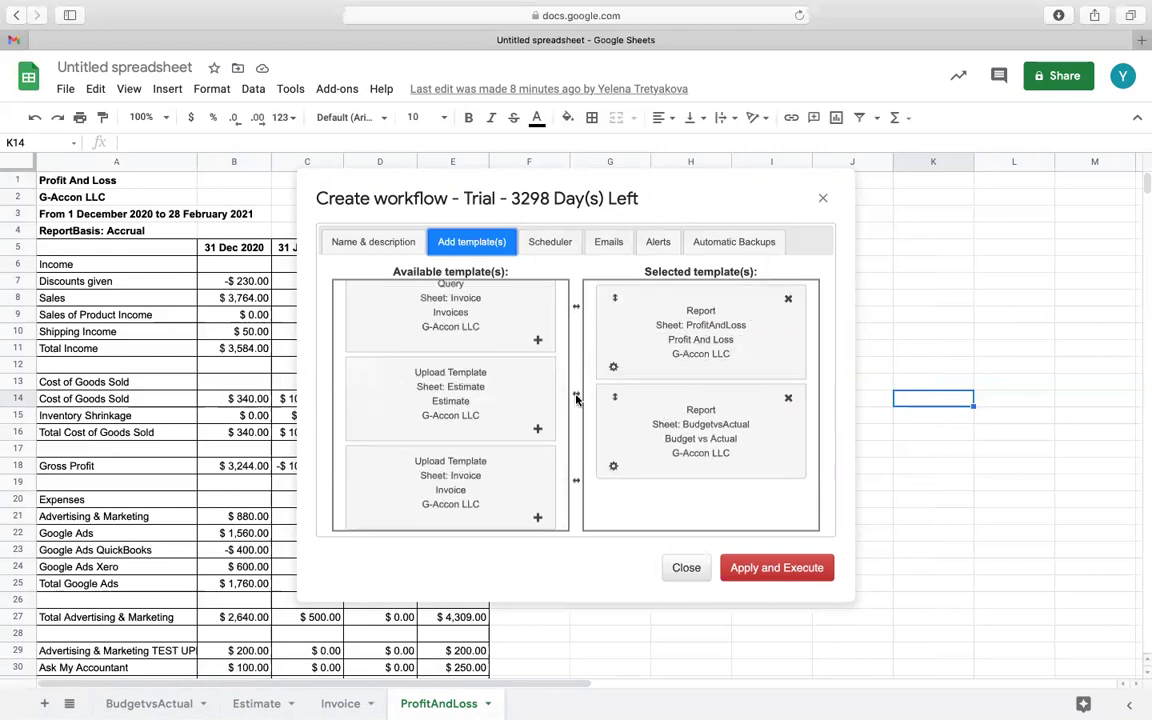
Enable email notification on error for the ProfitAndLoss template and apply it
click(615, 368)
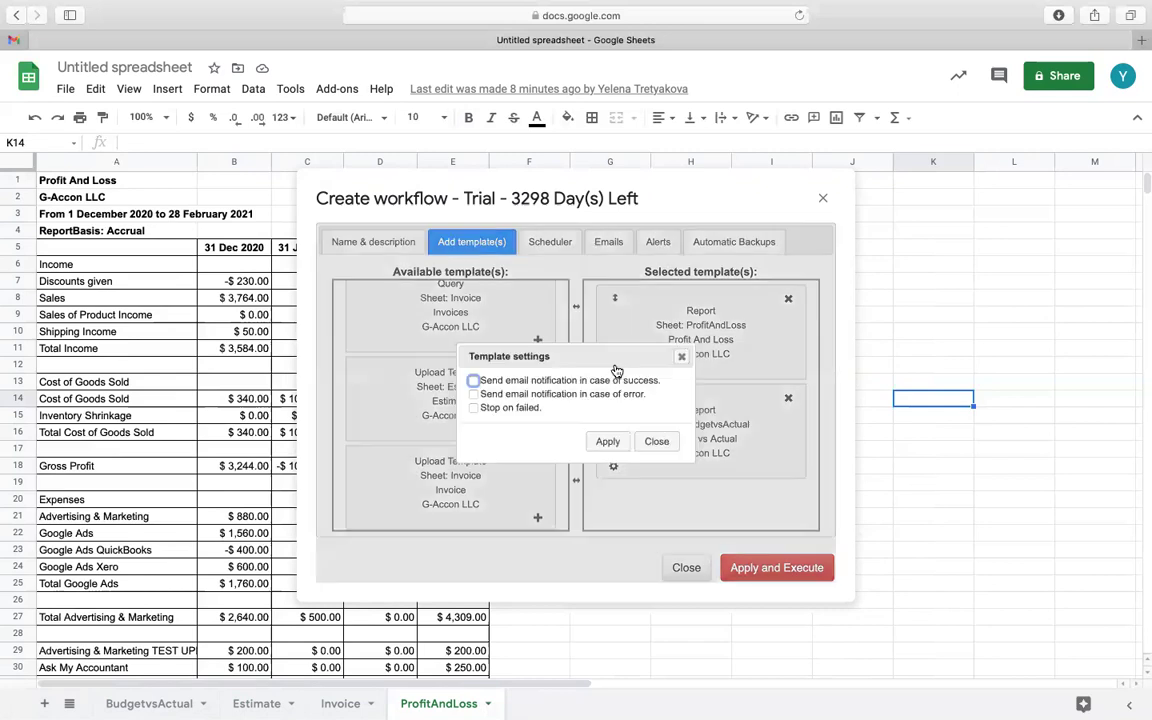
click(473, 394)
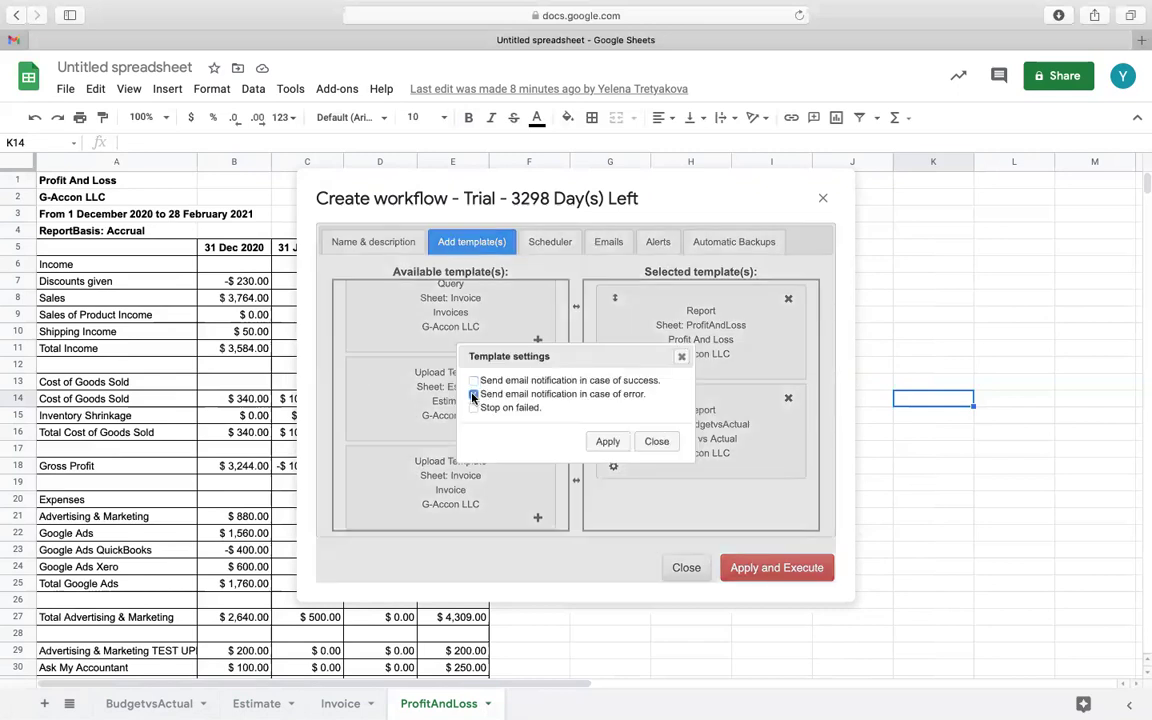
click(610, 442)
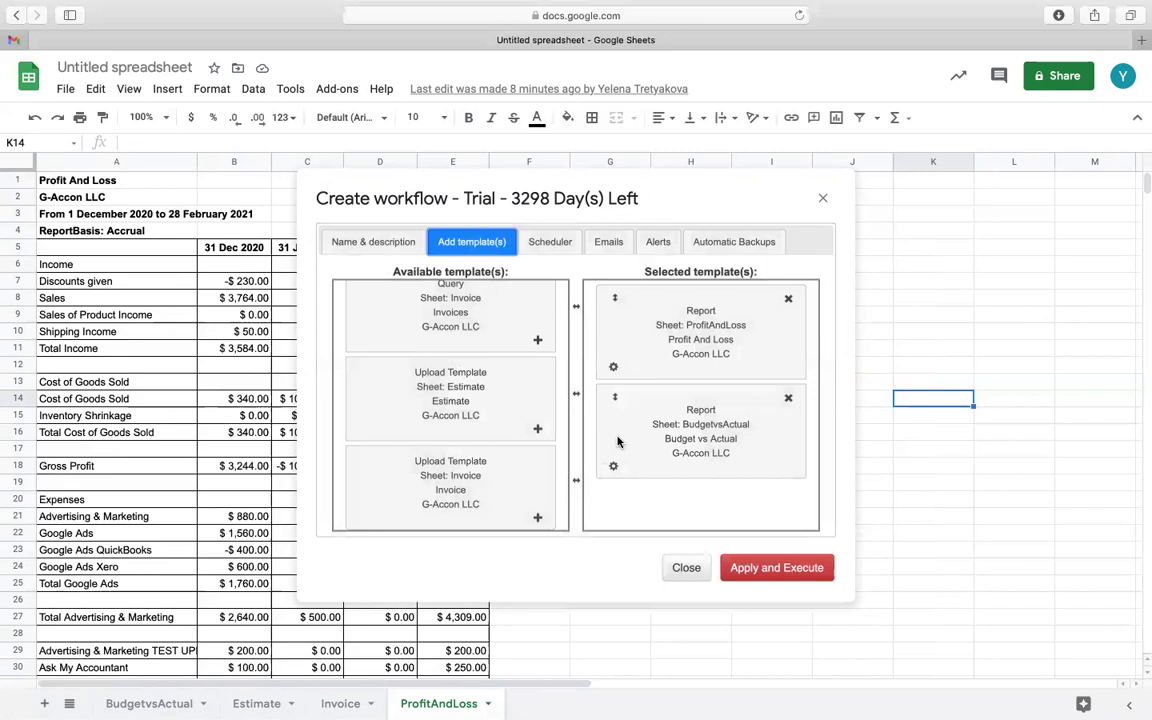
click(555, 246)
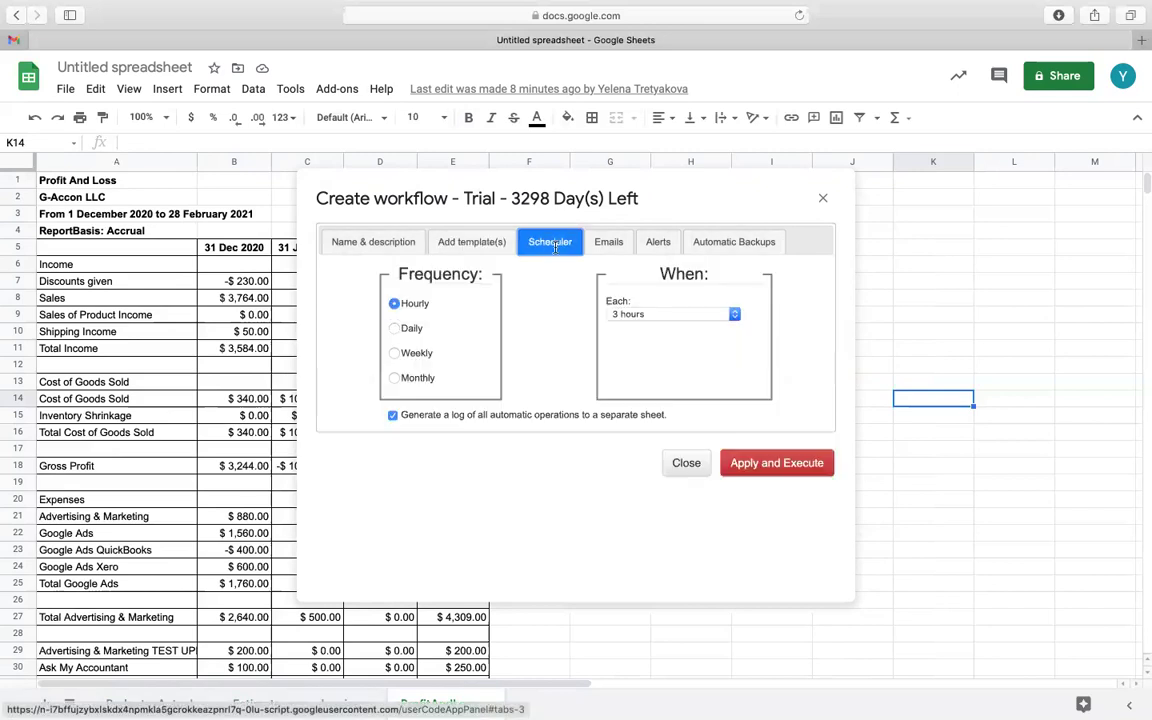
Set the workflow schedule to Daily with execution time around 1 a.m
click(663, 315)
click(396, 329)
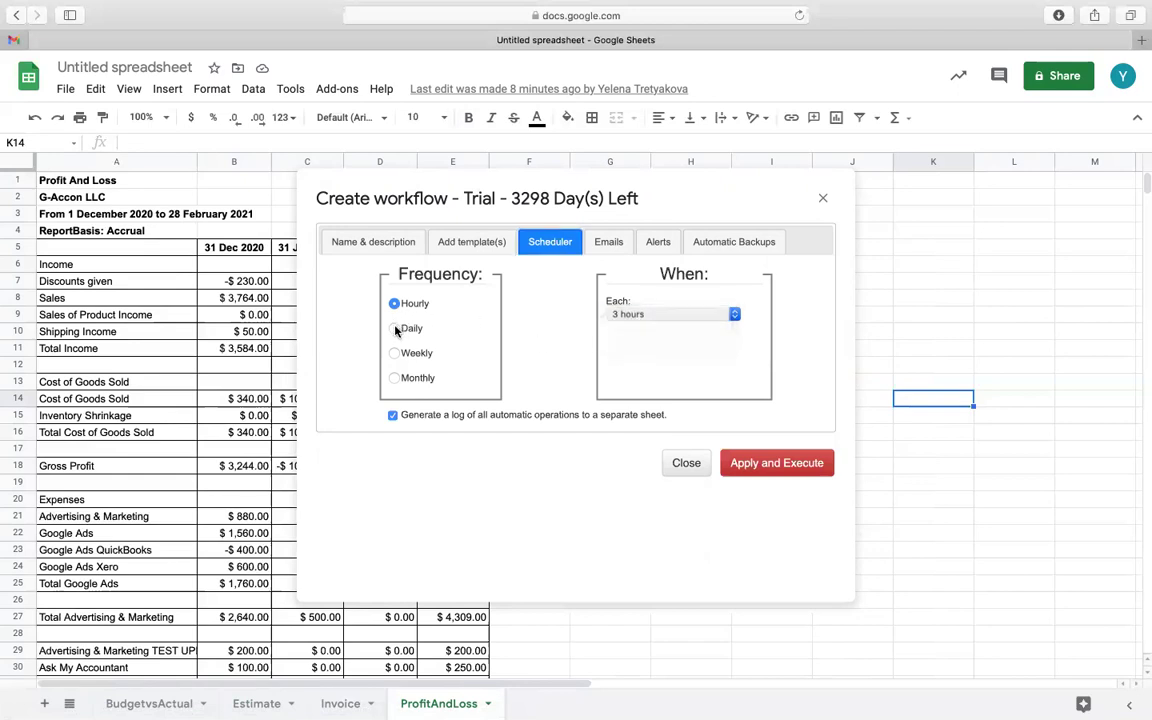
click(395, 330)
click(395, 353)
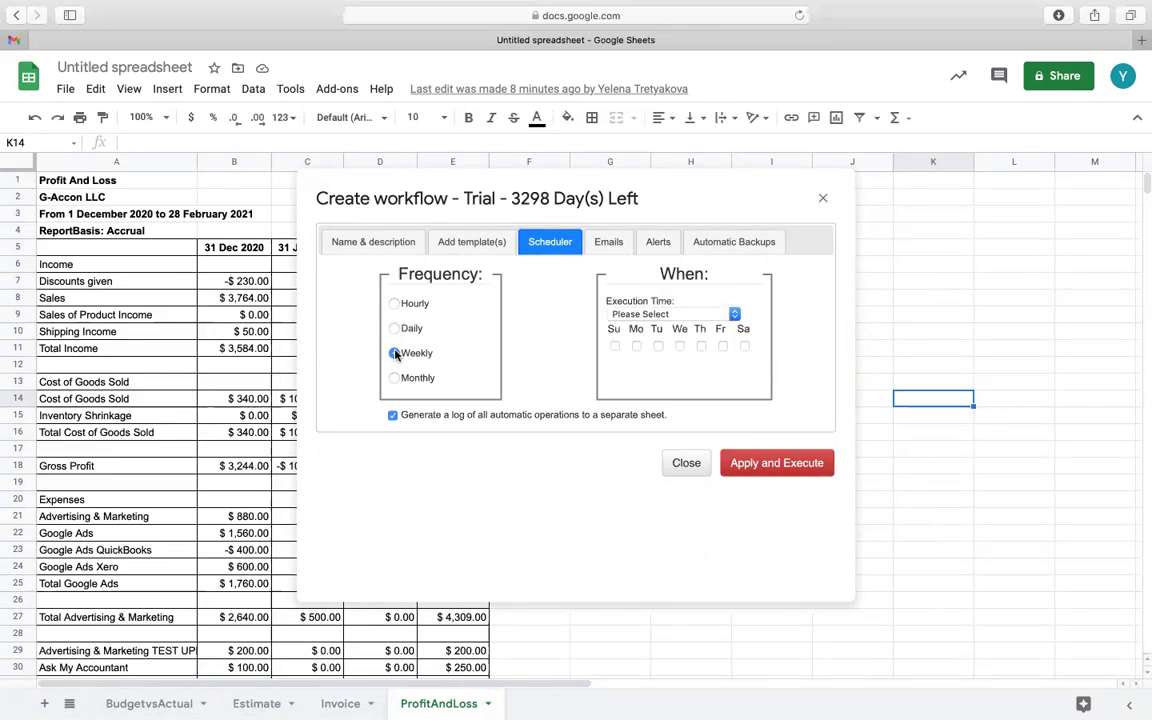
click(395, 329)
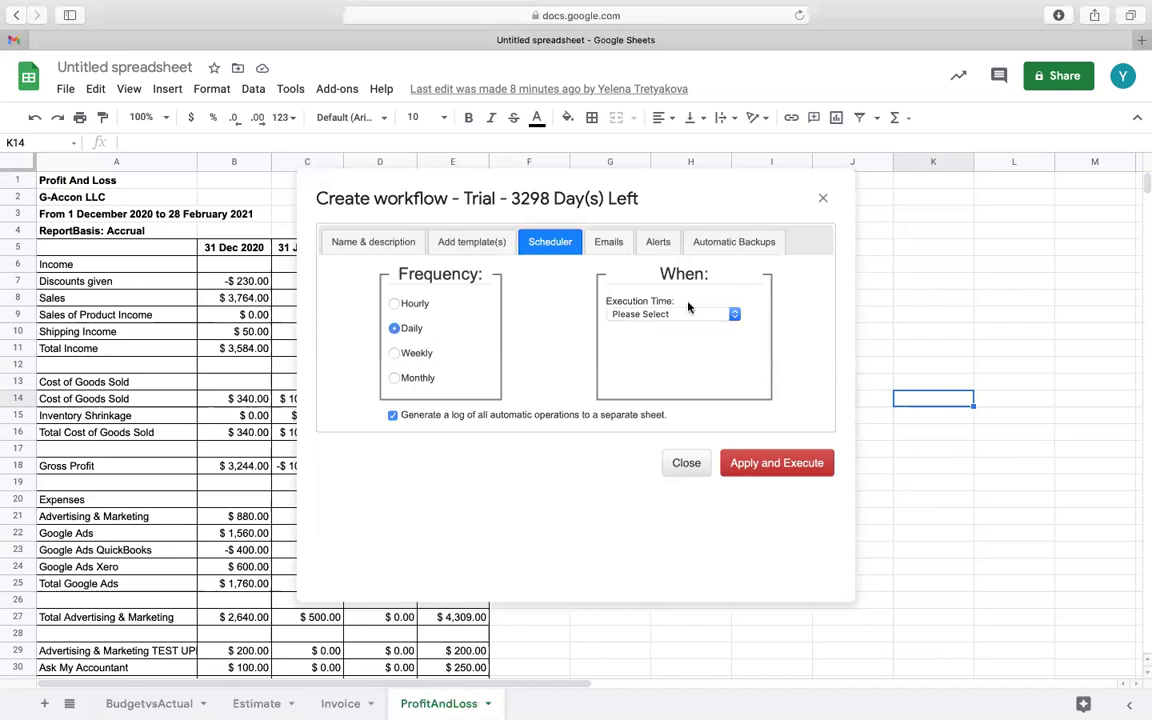
click(735, 316)
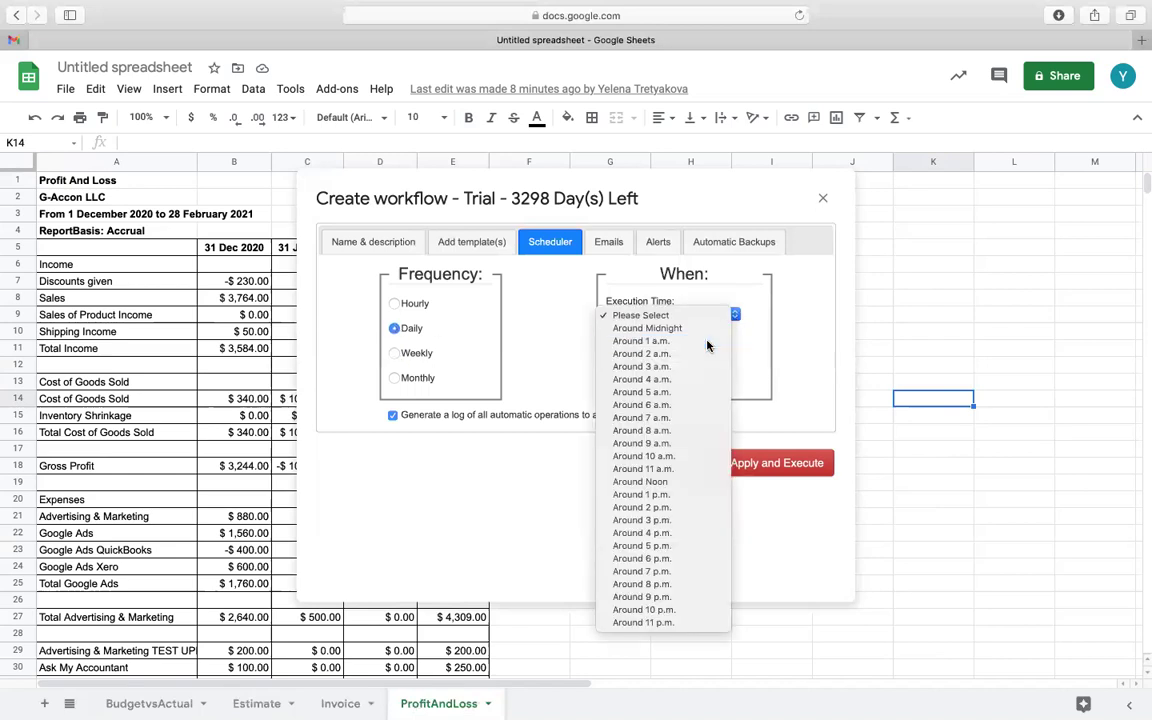
click(709, 340)
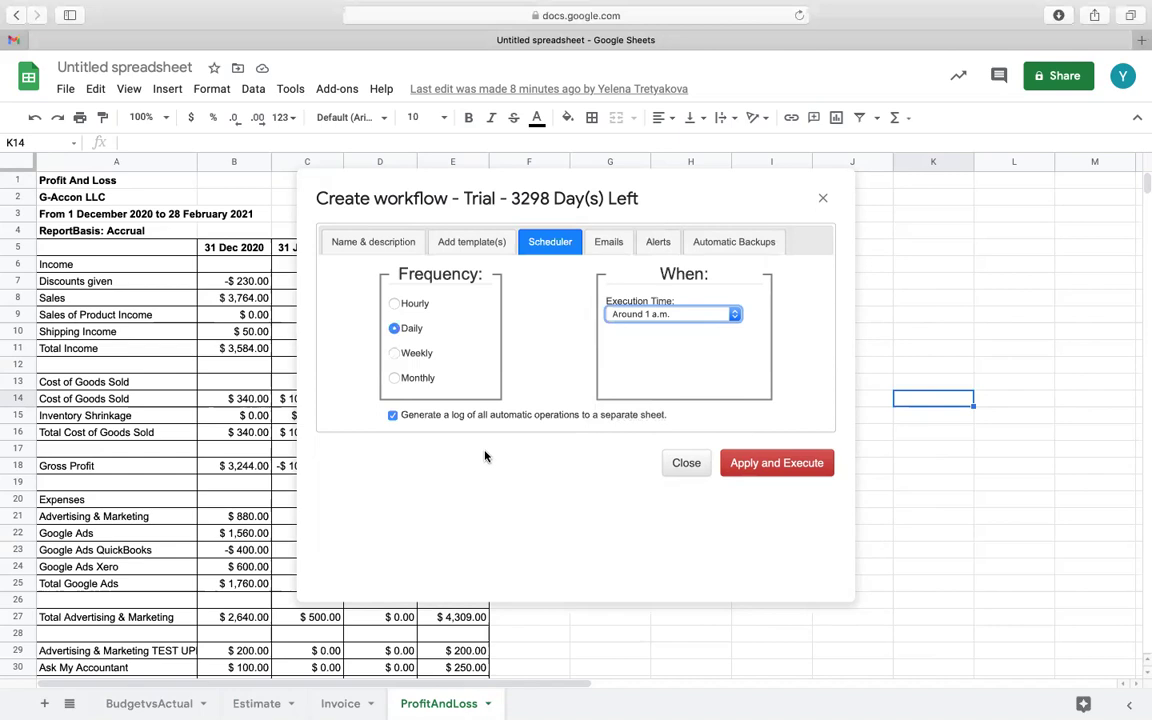
Add a recipient email address and the subject 'subject' in the workflow's email settings
click(619, 242)
click(491, 302)
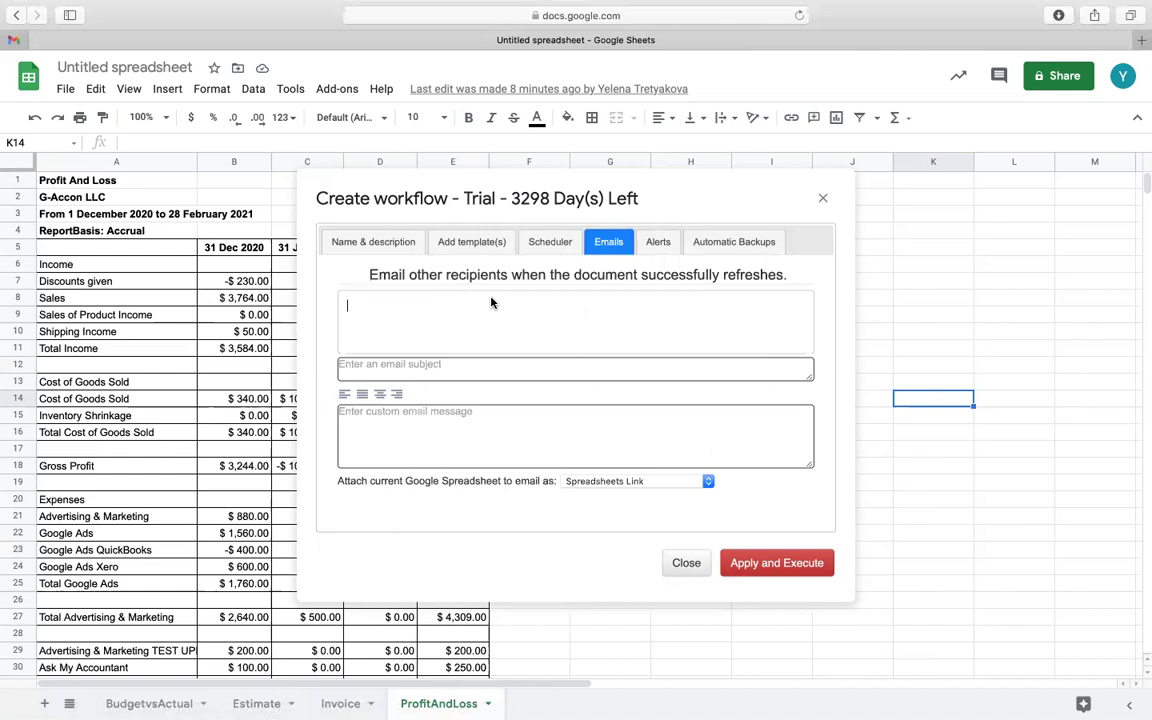
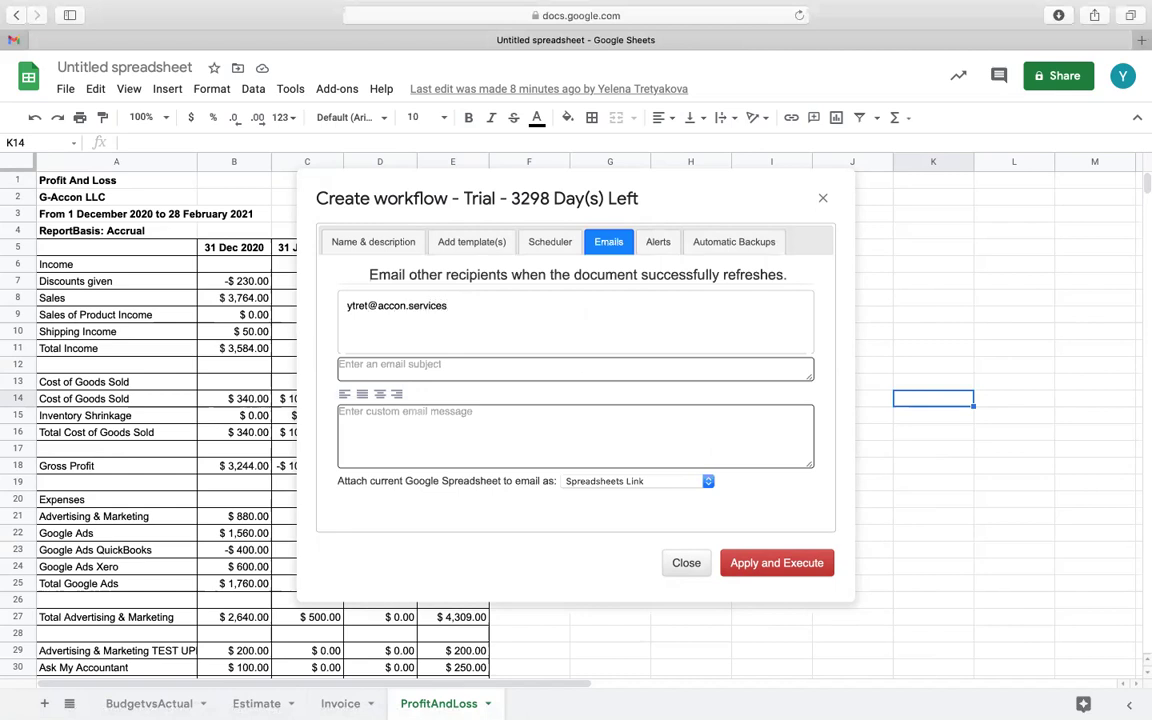
key(Return)
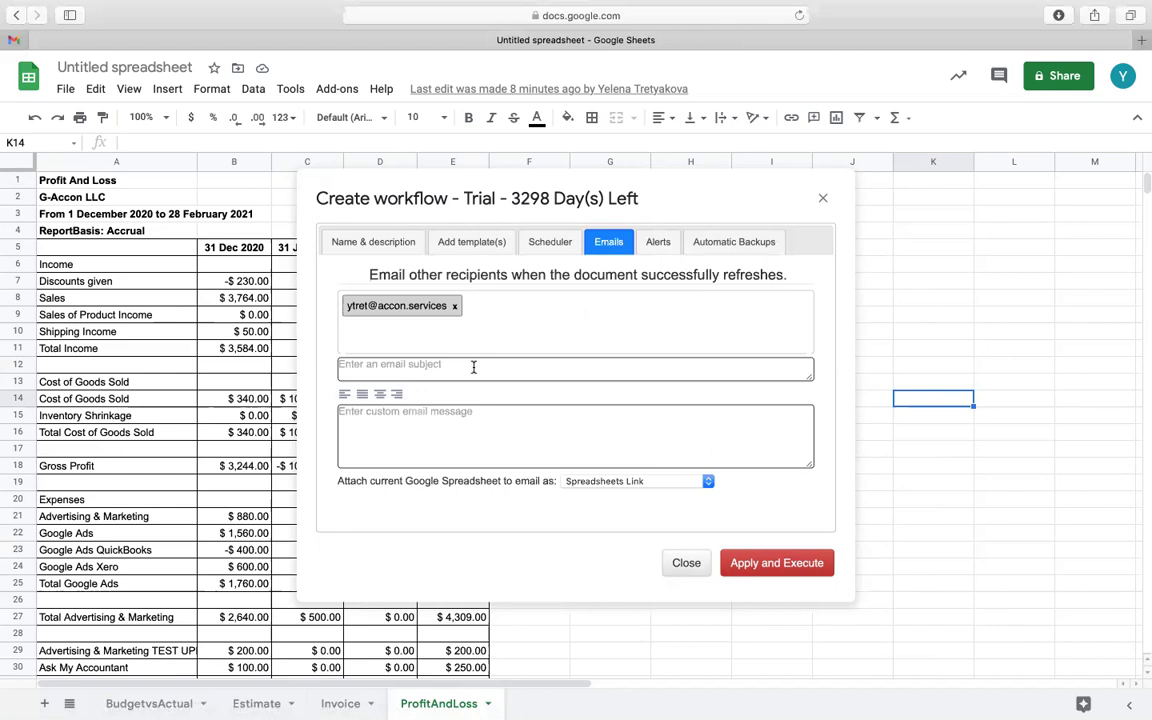
click(474, 367)
text(sub)
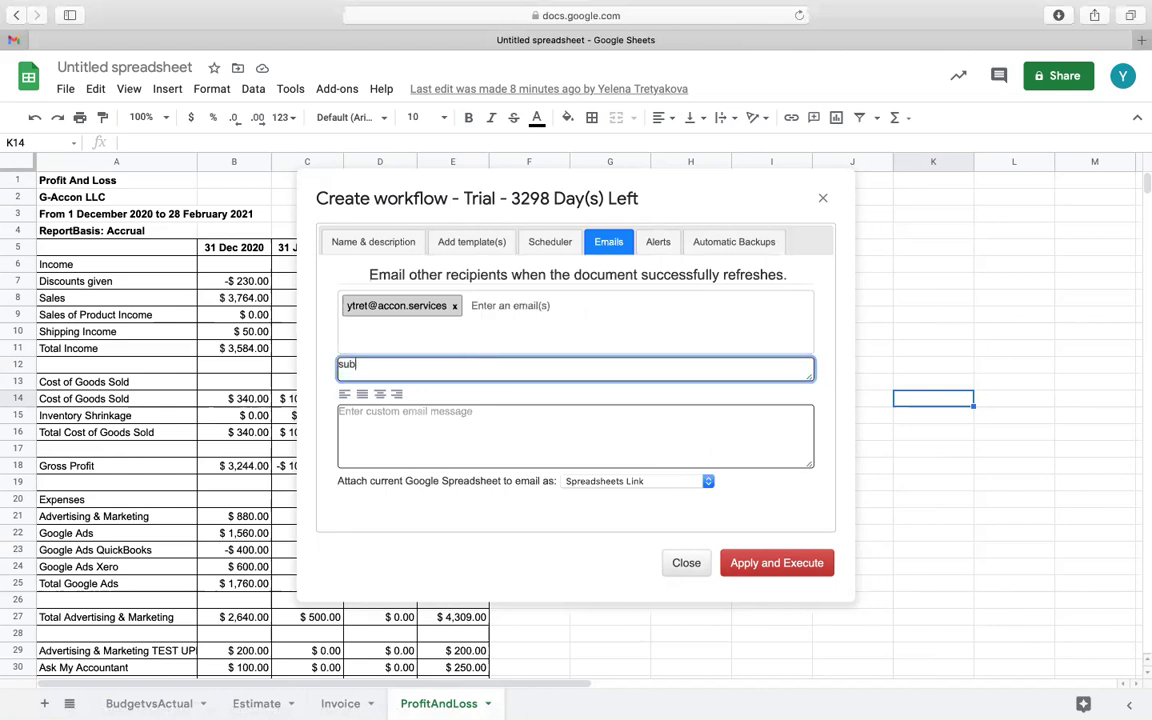
text(ject)
Attach the spreadsheet as a landscape PDF, then apply and execute the workflow
click(708, 483)
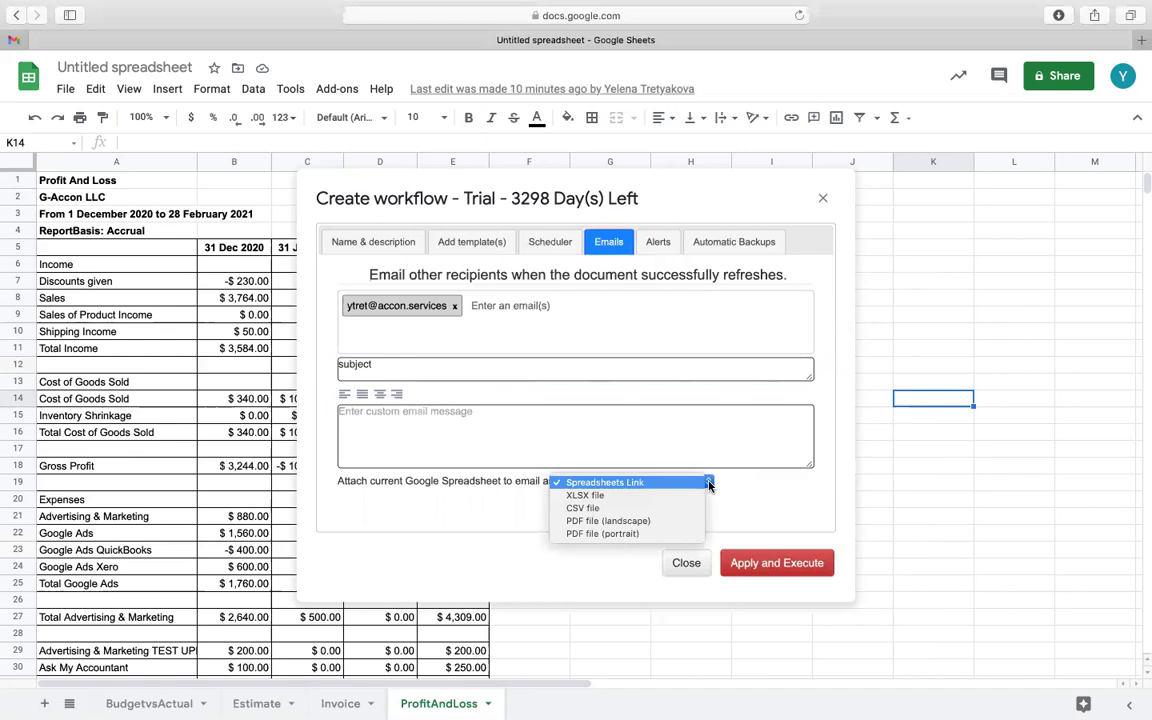
click(646, 521)
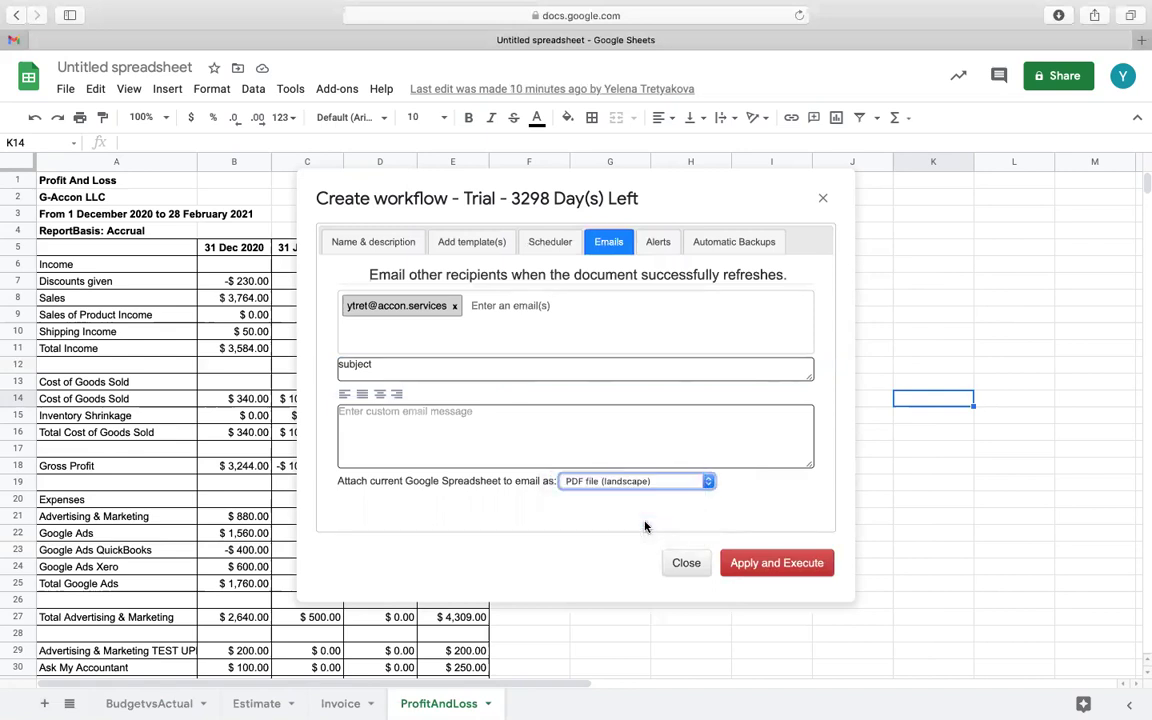
click(797, 564)
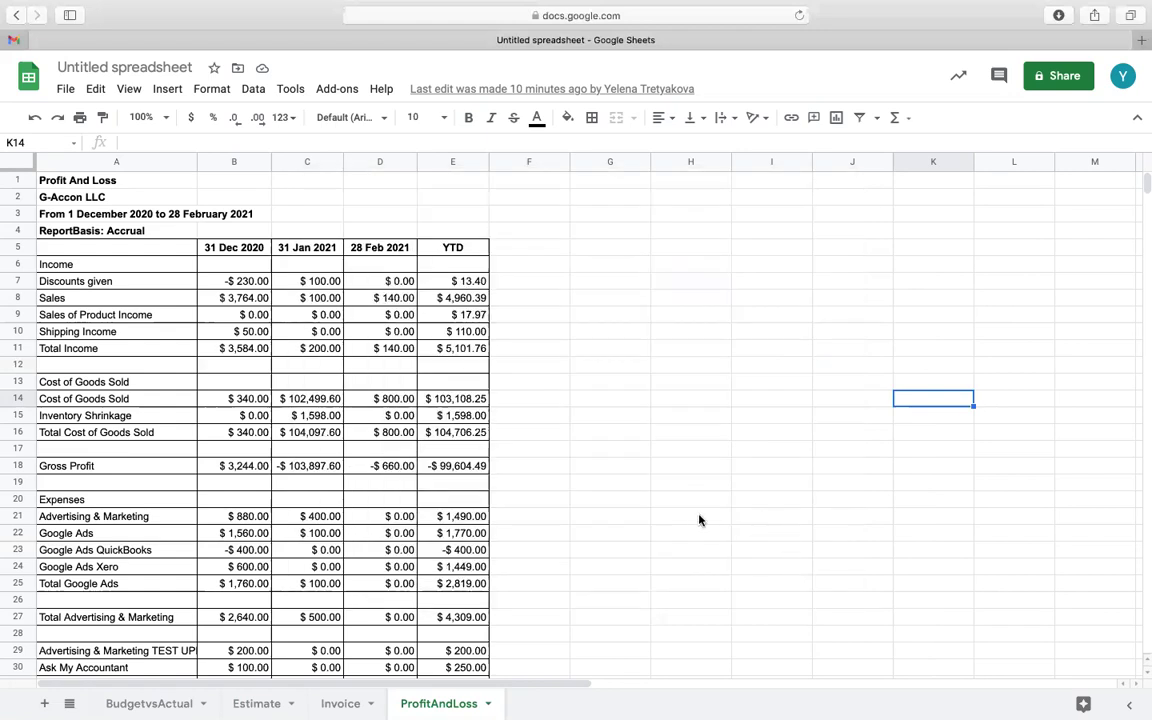
Open G-Accon's Create Workflow form and close it without changes
click(340, 90)
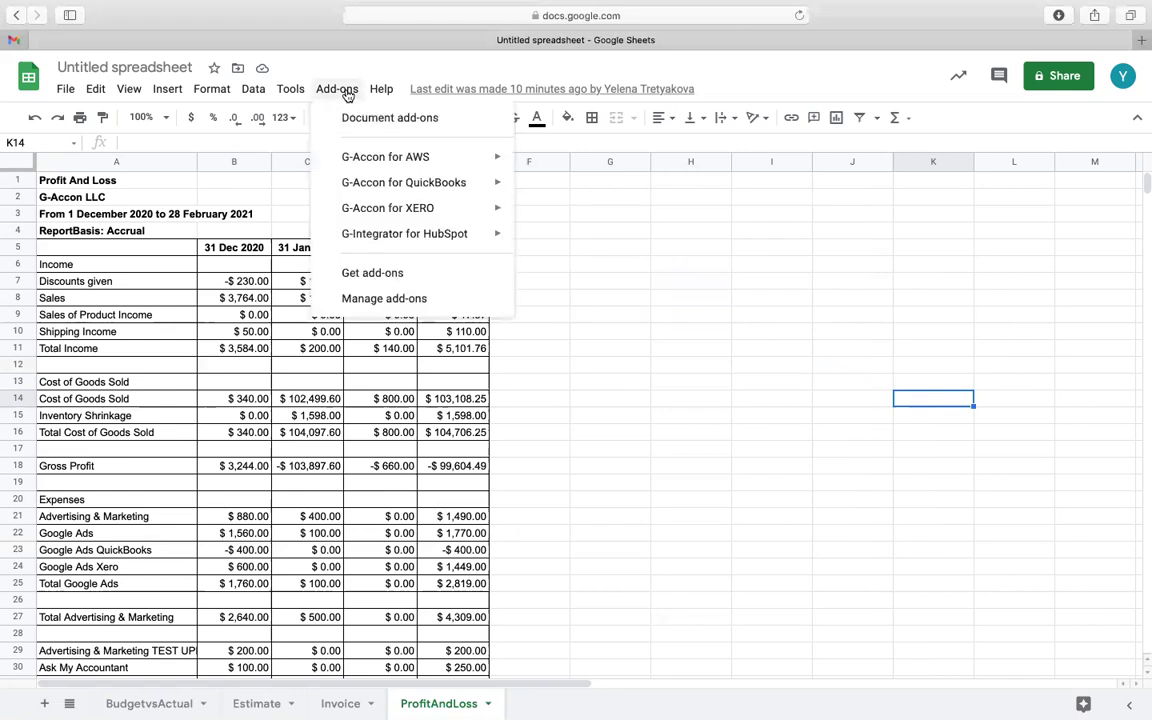
mouse_move(430, 183)
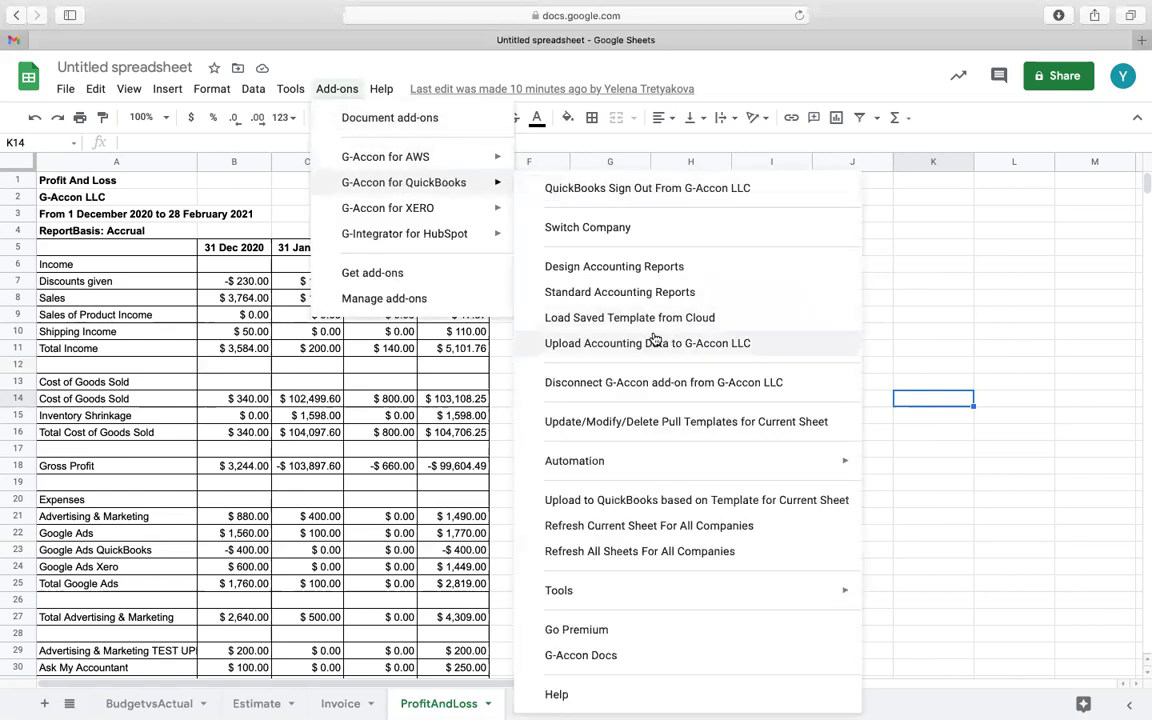
mouse_move(638, 464)
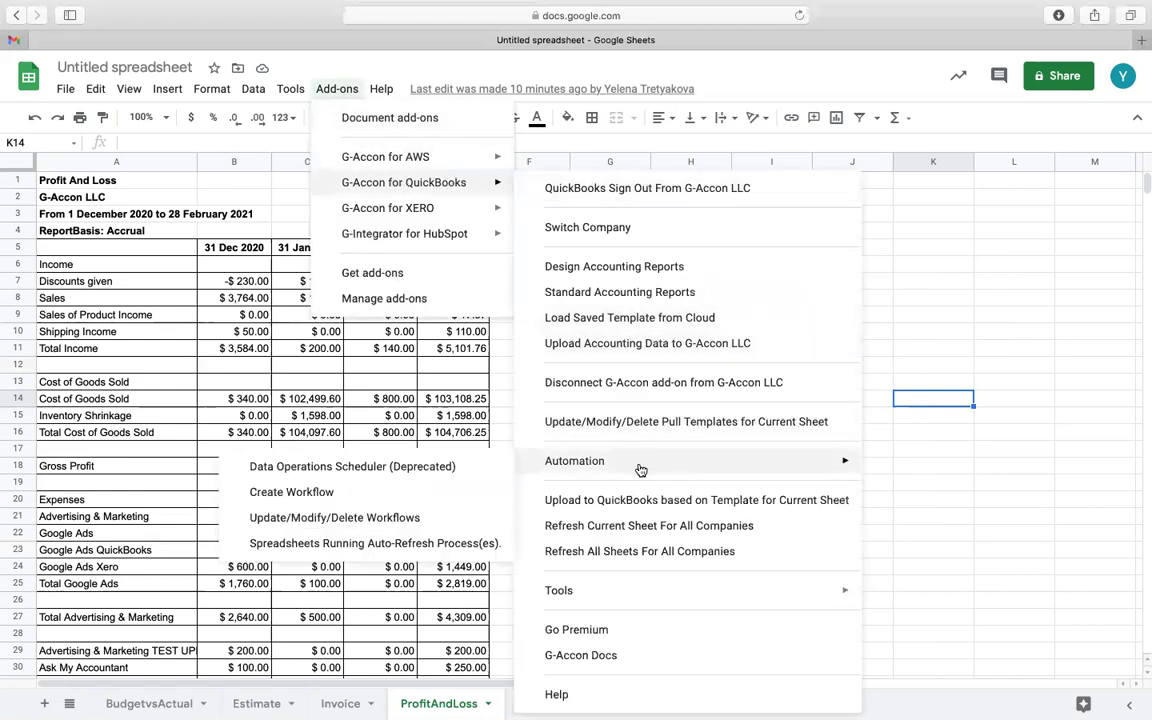
click(423, 497)
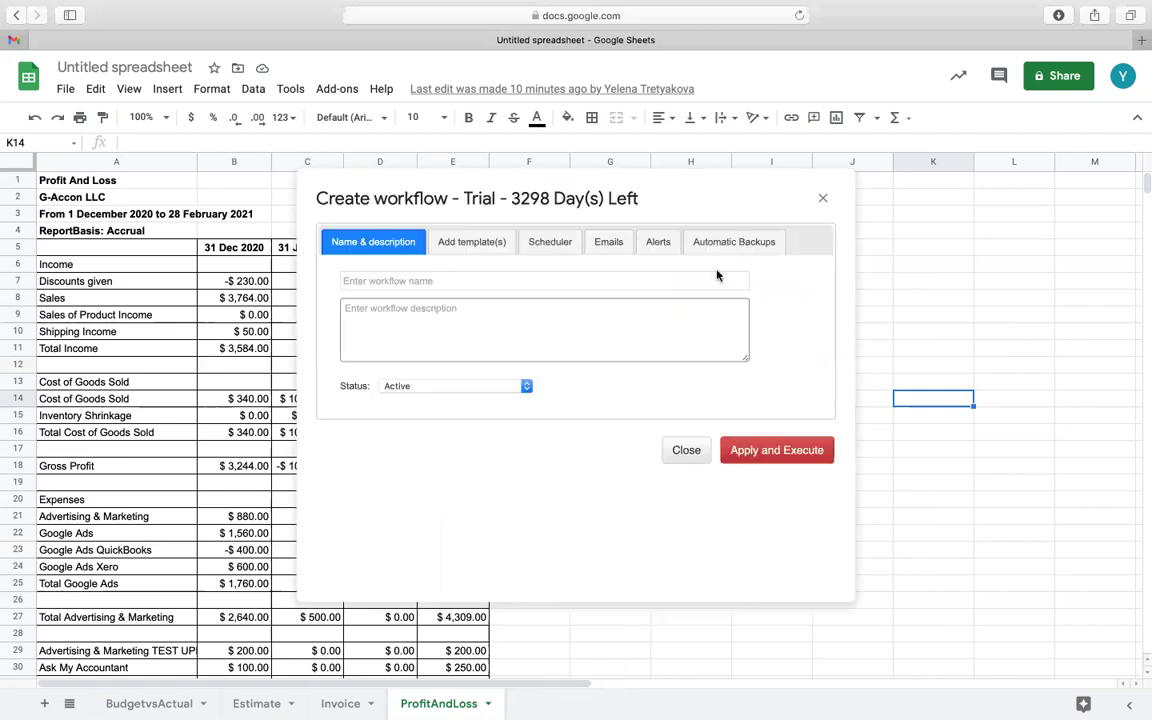
click(823, 199)
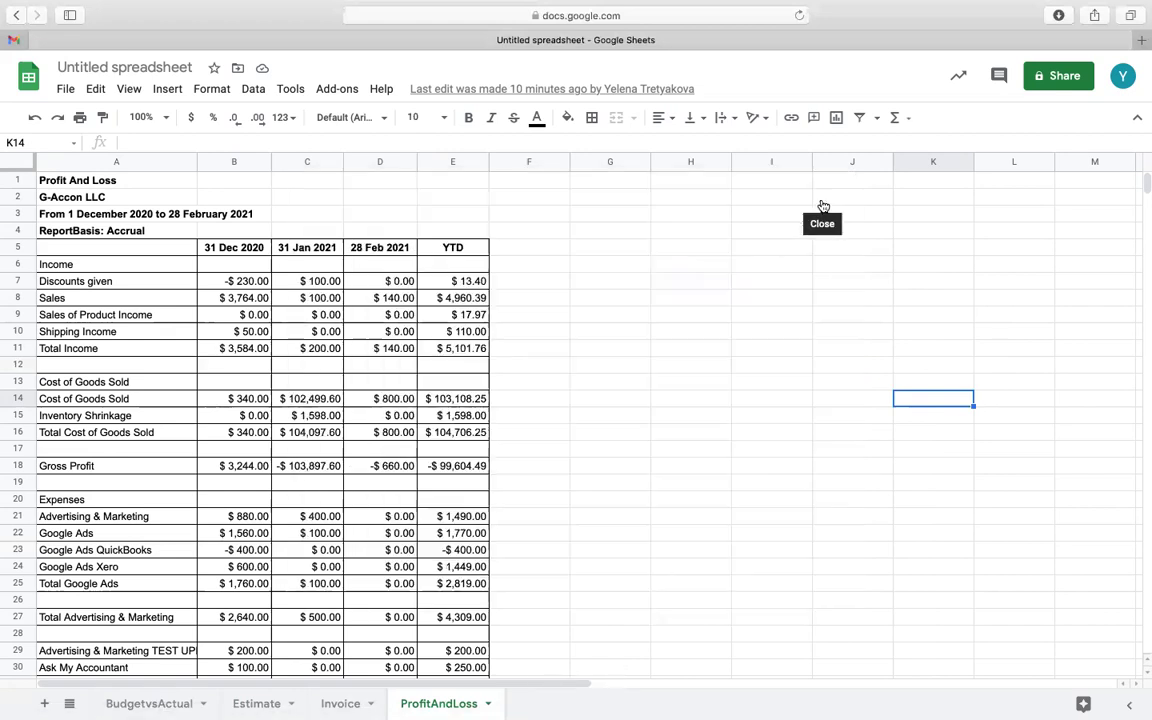
Reopen the Add-ons > G-Accon for QuickBooks > Automation submenu
click(352, 94)
mouse_move(411, 185)
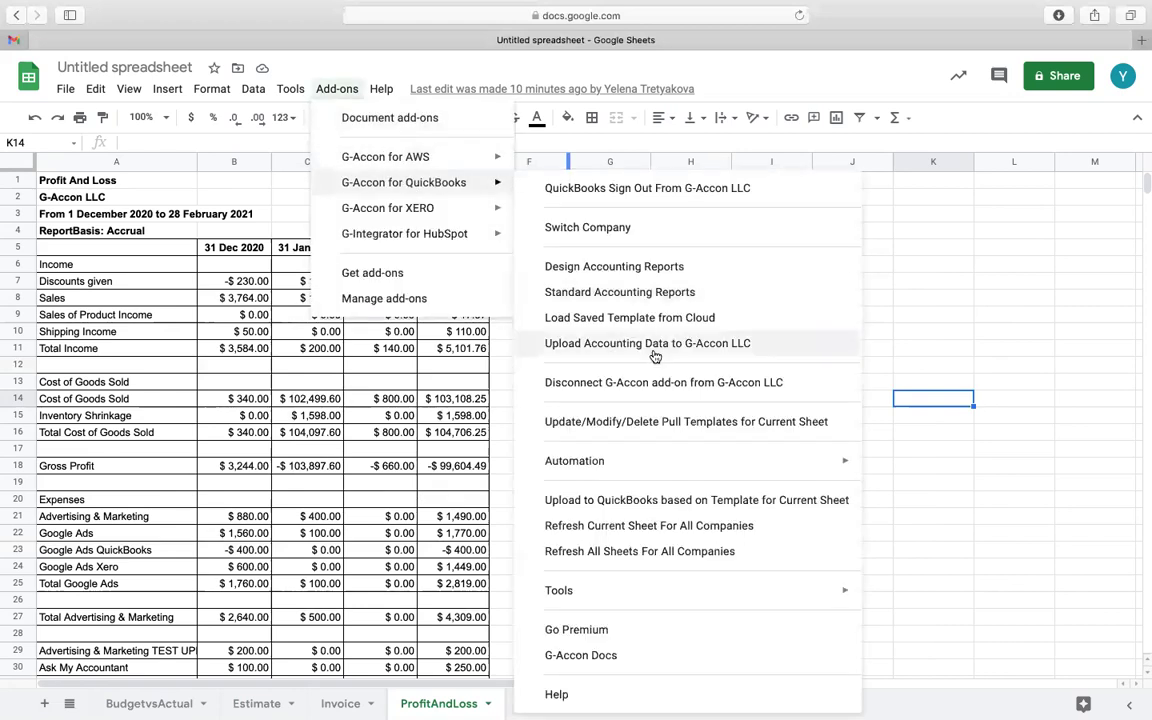
mouse_move(590, 461)
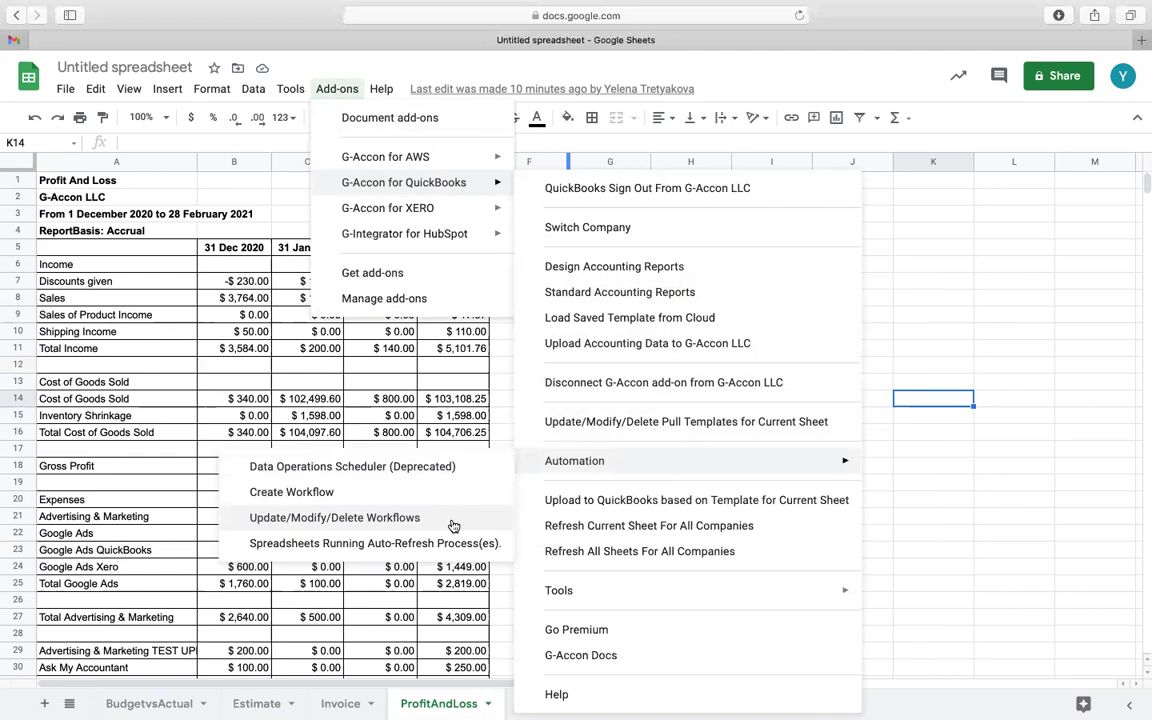
Open the saved 'downloads' workflow from Update/Modify/Delete Workflows and execute it now
click(334, 518)
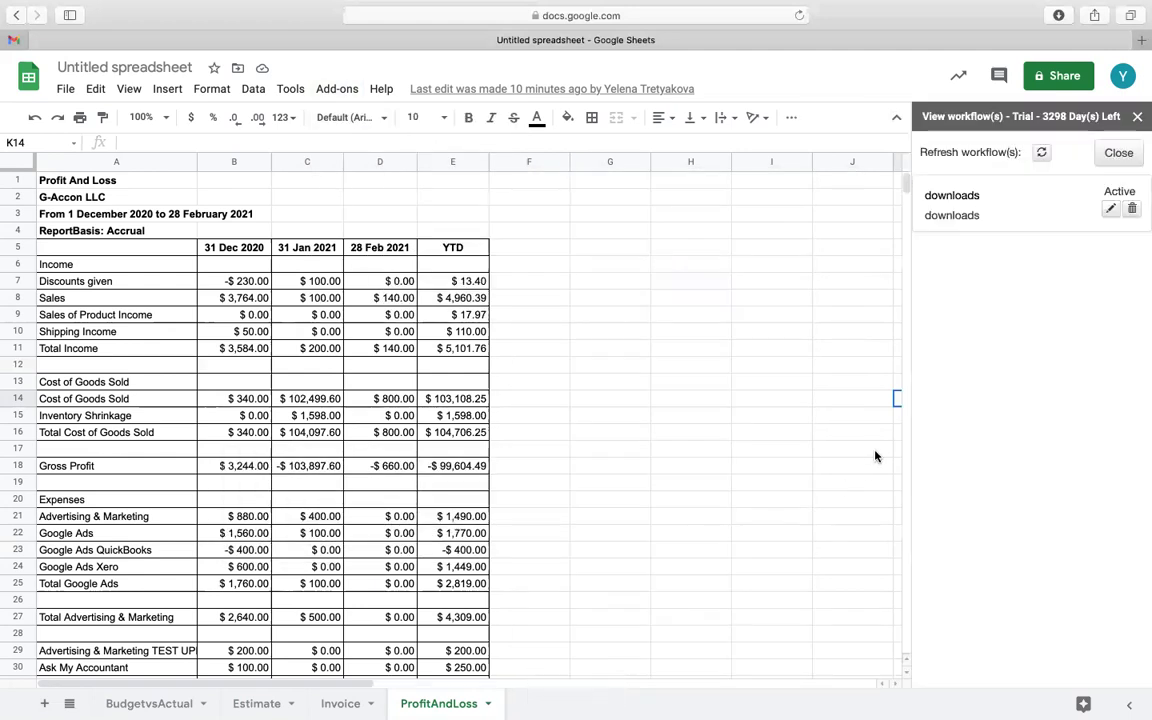
click(961, 198)
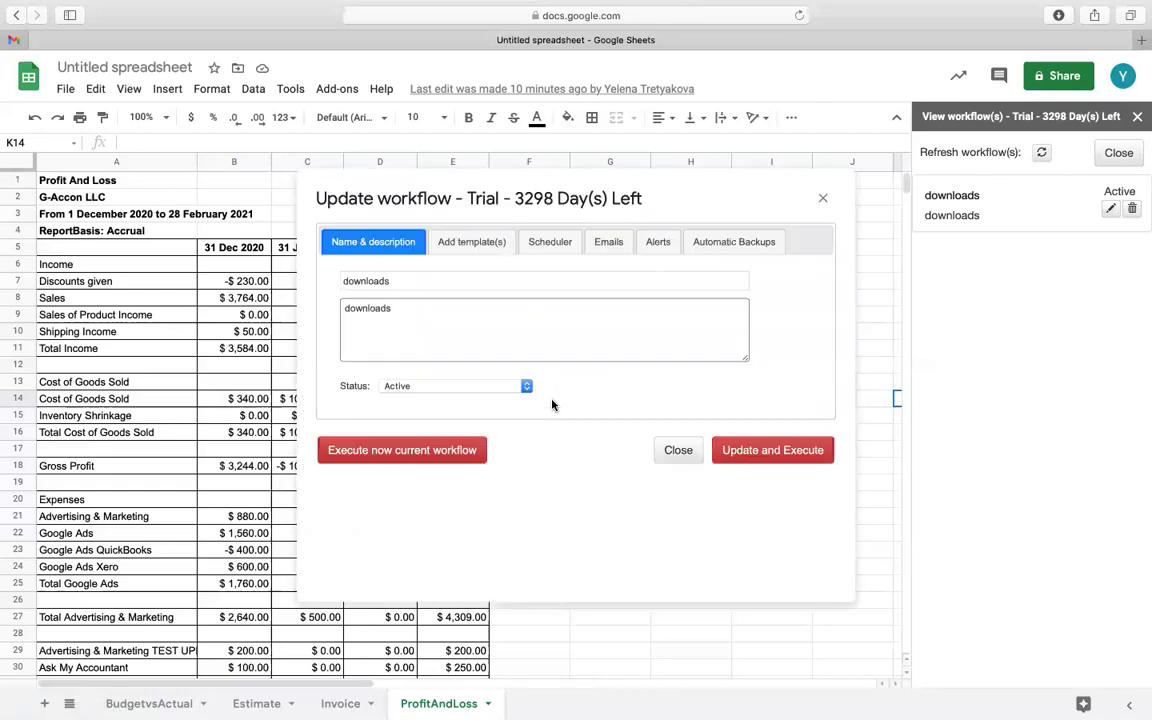
click(410, 453)
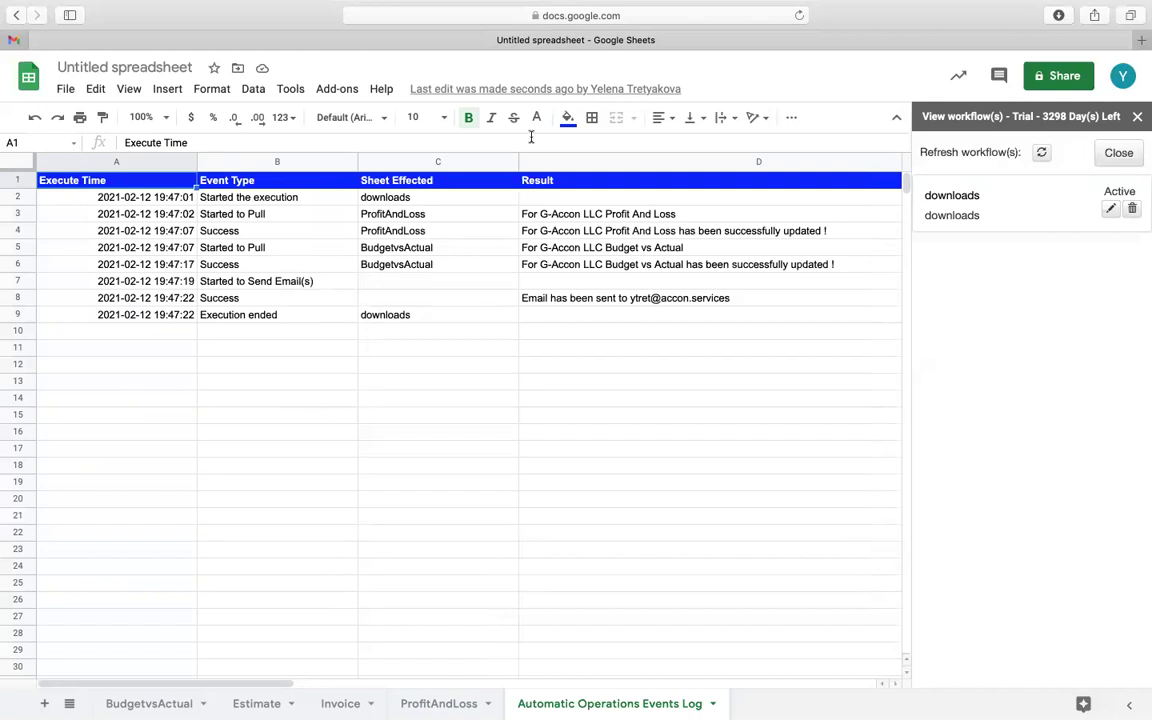
Wait for the run to finish and review the eight log entries ending with 'Execution ended'
mouse_move(705, 8)
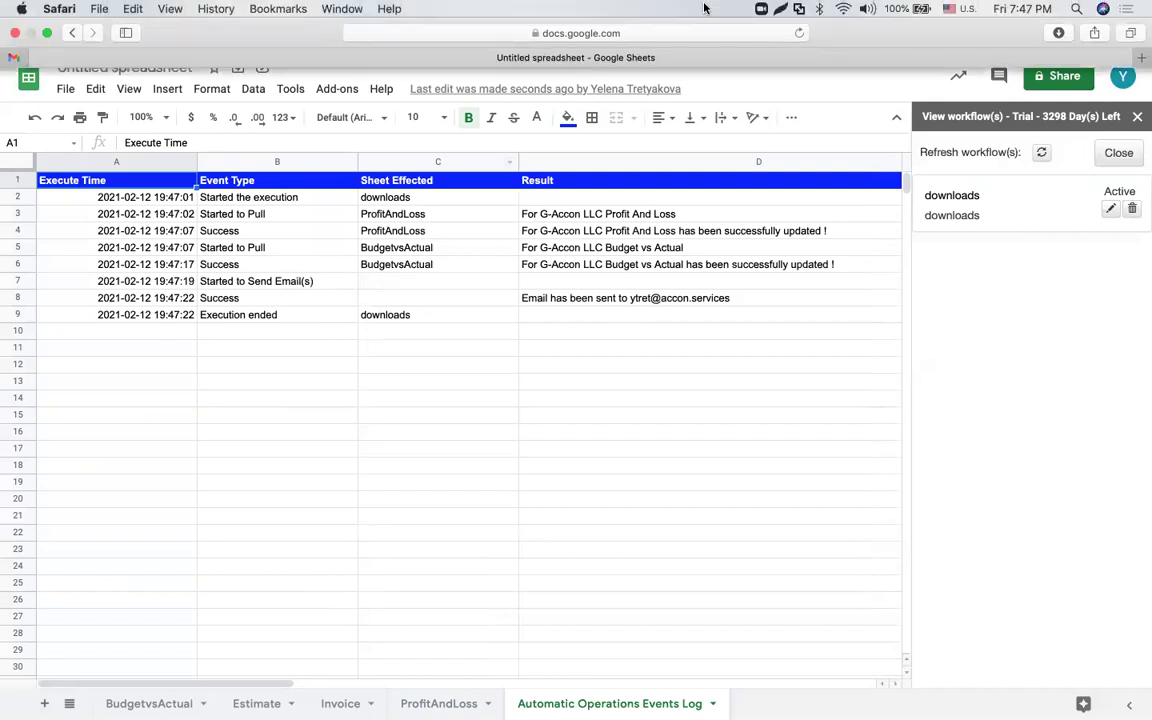